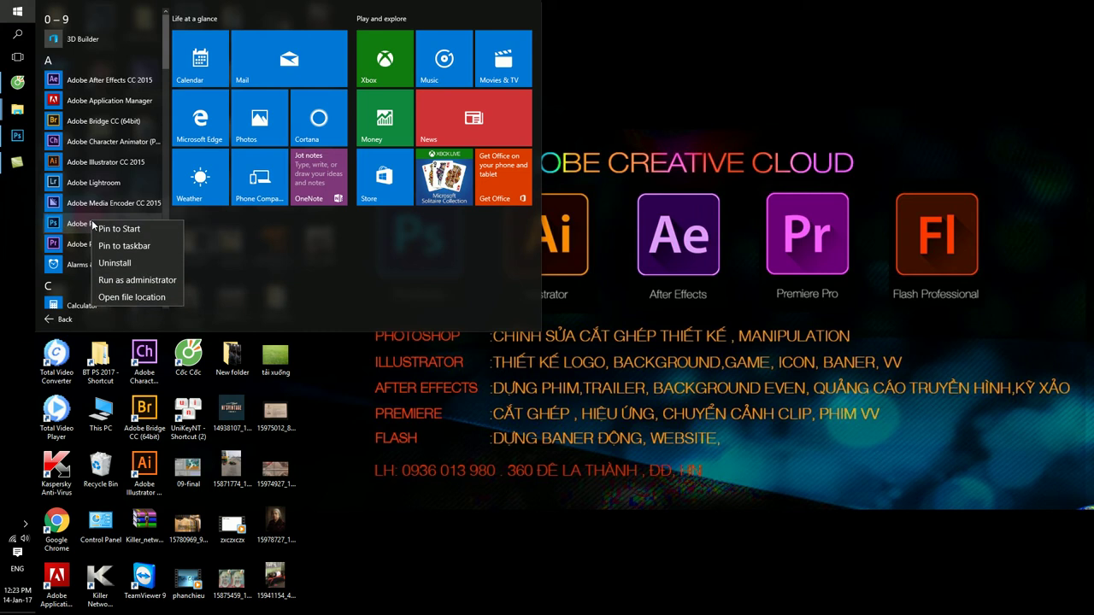
# Open the Windows list of installed programs through the uninstall option of Adobe Photoshop CC 2015.
pyautogui.click(123, 266)
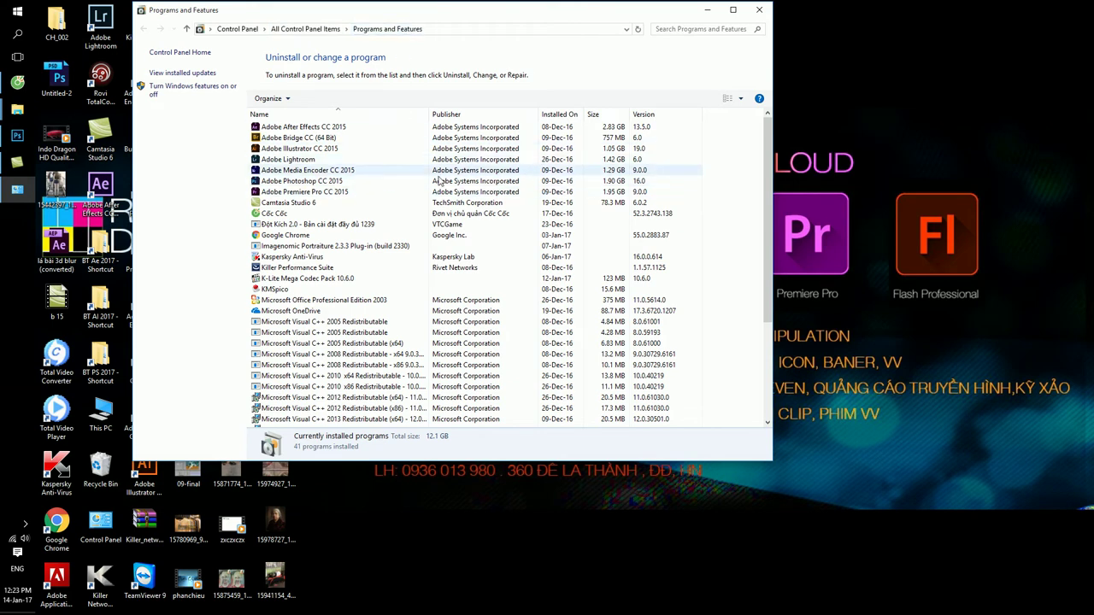
pyautogui.click(317, 182)
pyautogui.rightClick(317, 182)
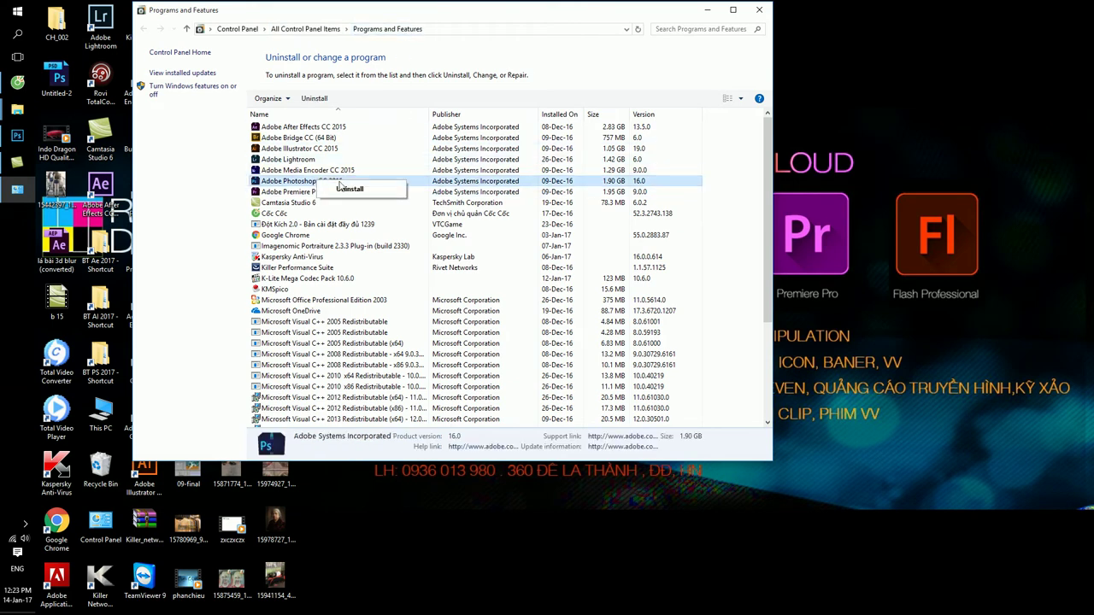
pyautogui.click(355, 194)
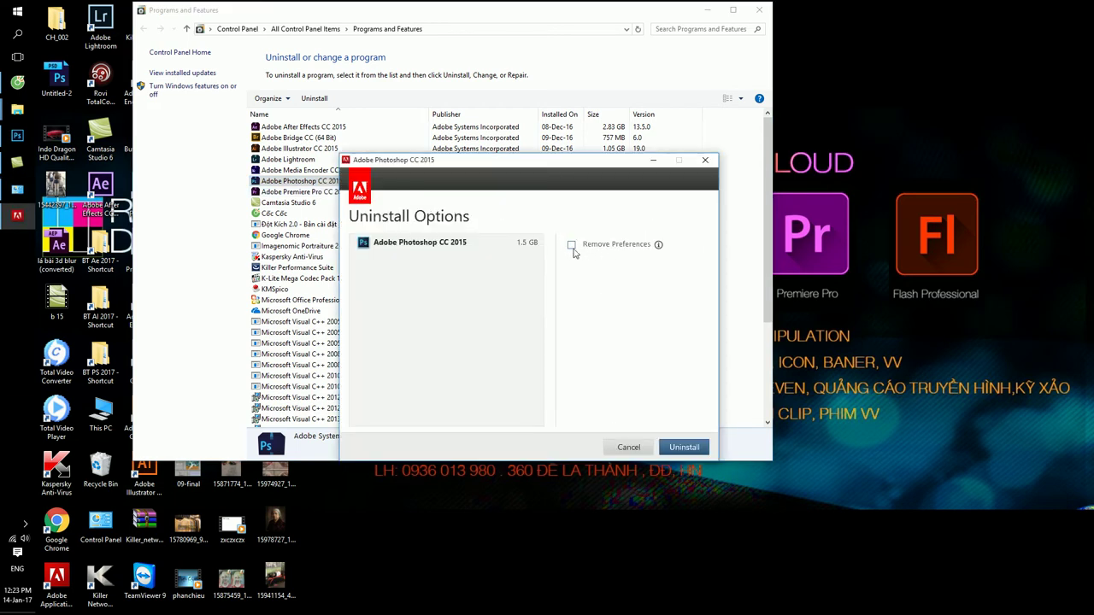
pyautogui.click(684, 447)
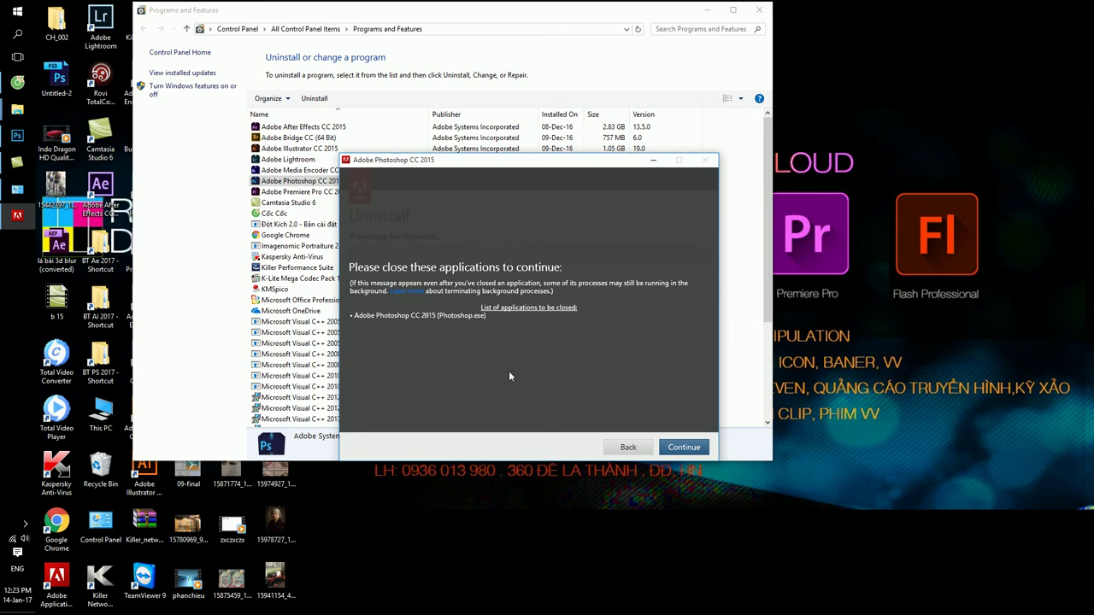
pyautogui.click(647, 448)
pyautogui.click(706, 160)
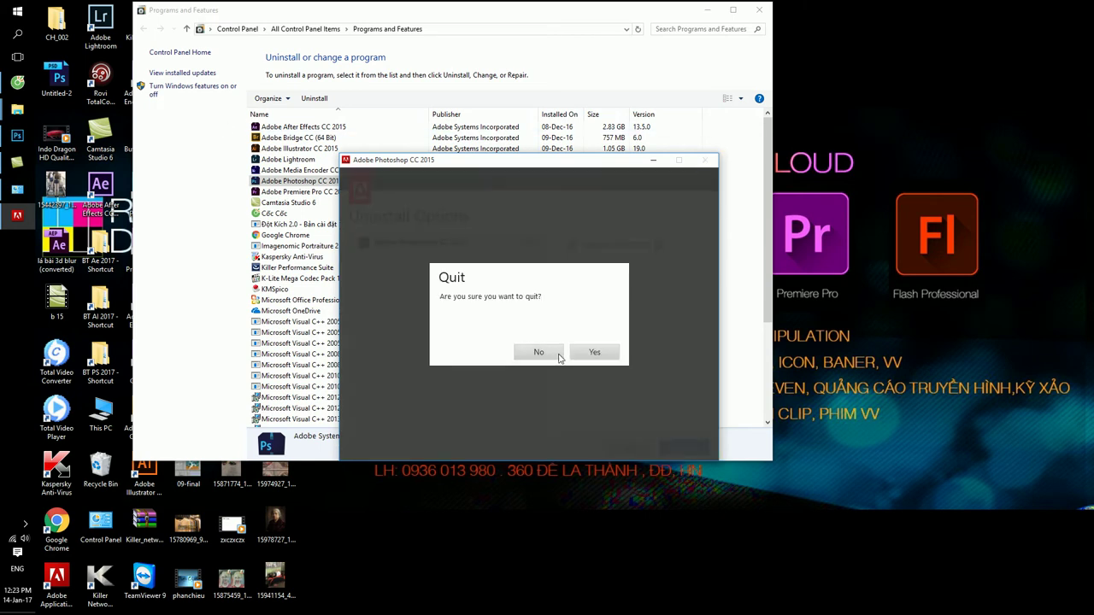
pyautogui.click(593, 352)
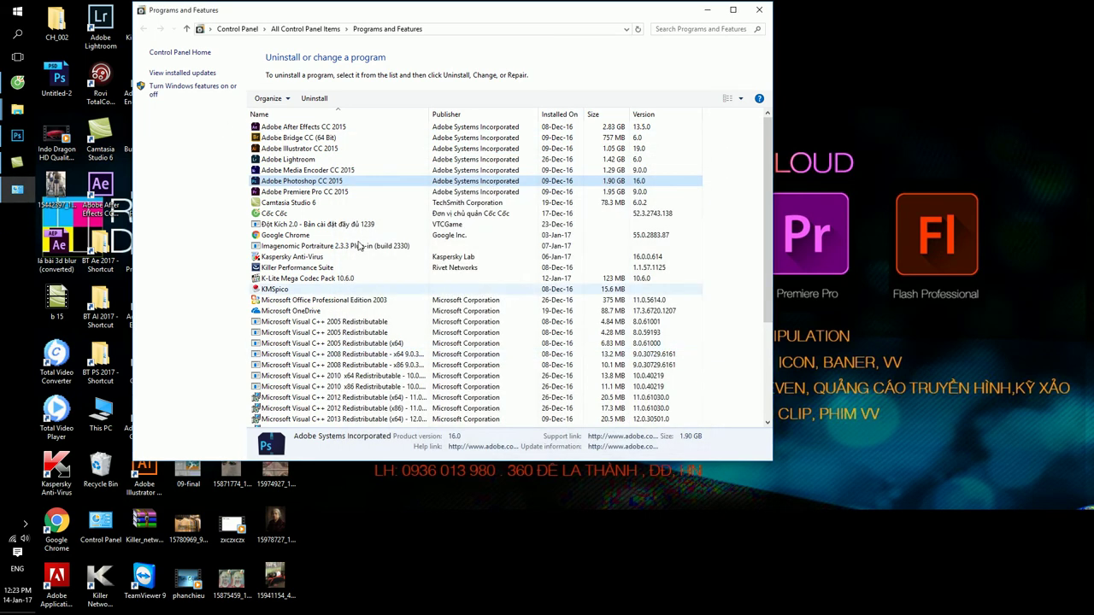
# Close the running Photoshop program and dismiss the compatibility assistant by stating that the program uninstalled correctly.
pyautogui.click(17, 135)
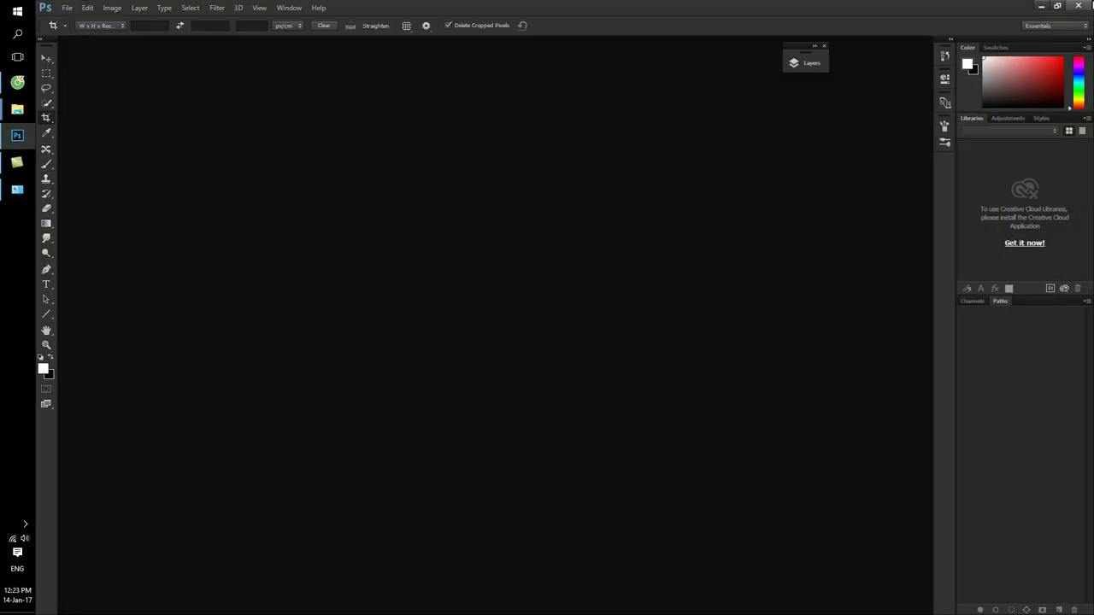
pyautogui.click(16, 136)
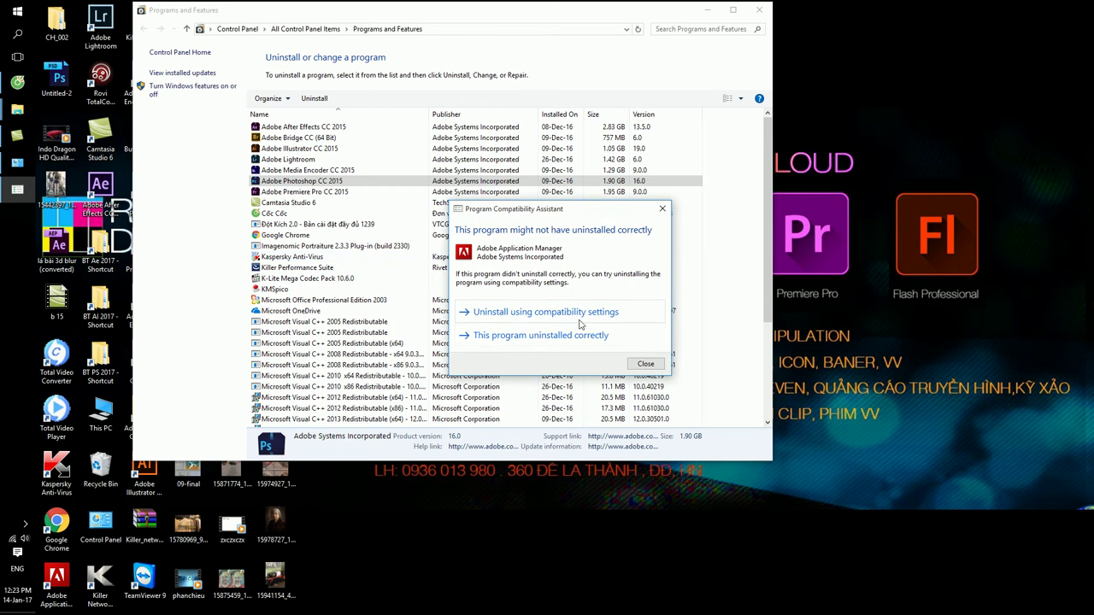
pyautogui.click(539, 339)
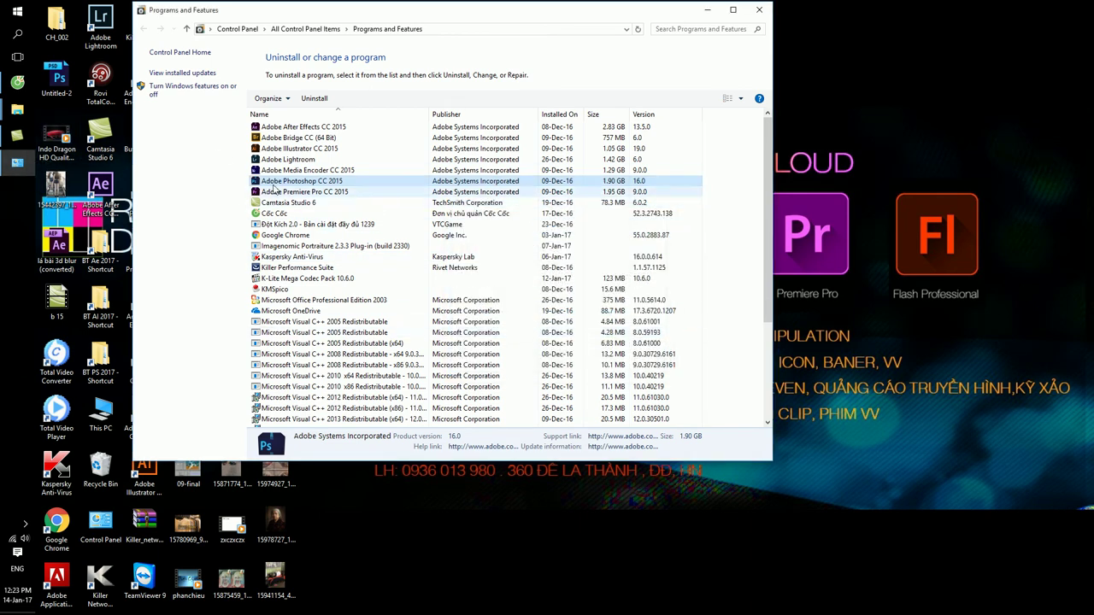
# Uninstall Adobe Photoshop CC 2015 from the installed programs, with Remove Preferences enabled.
pyautogui.doubleClick(324, 181)
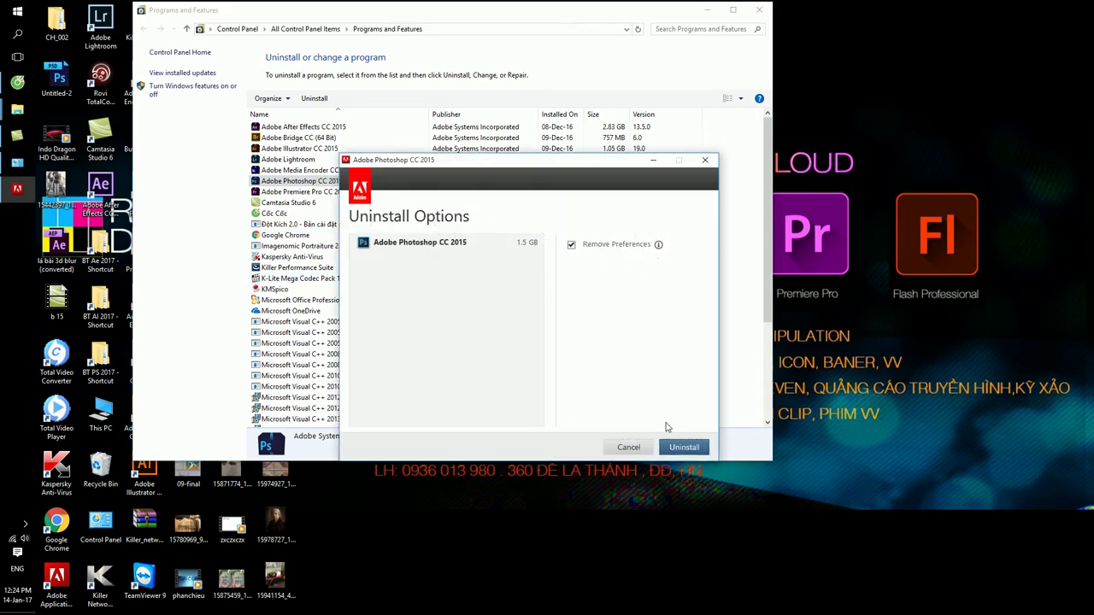
pyautogui.click(674, 447)
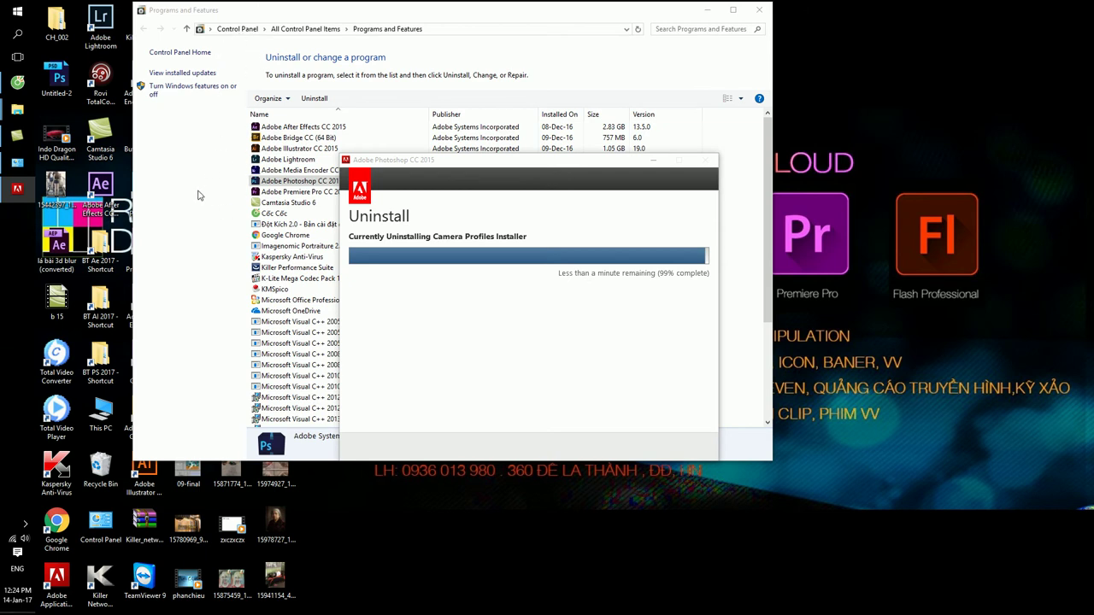
pyautogui.press('Return')
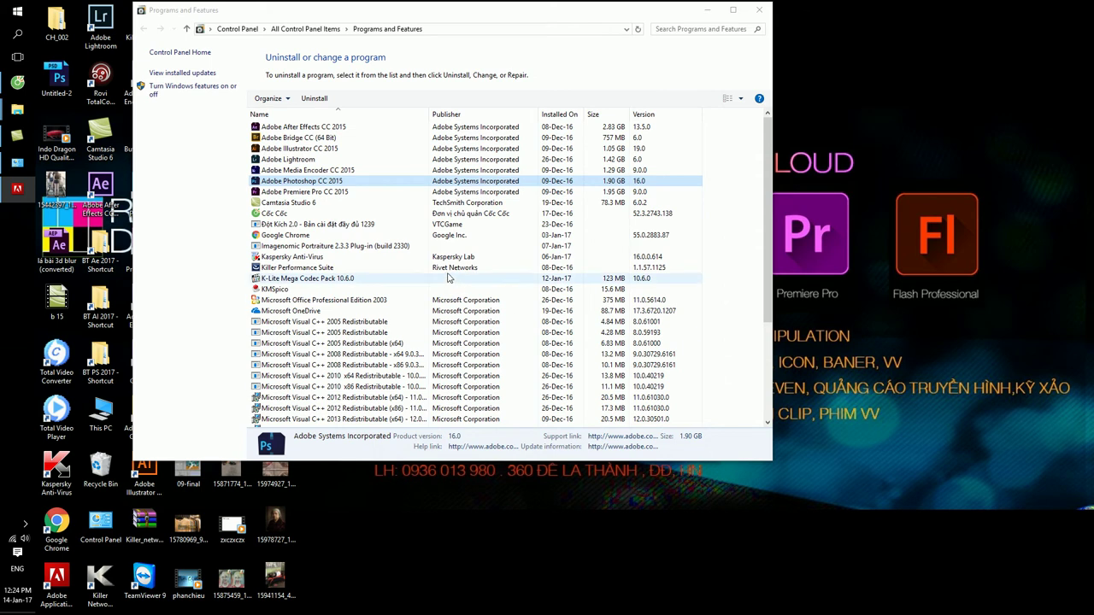
# Close the Programs and Features window and the finished Photoshop uninstaller.
pyautogui.click(759, 10)
pyautogui.rightClick(631, 92)
pyautogui.click(581, 105)
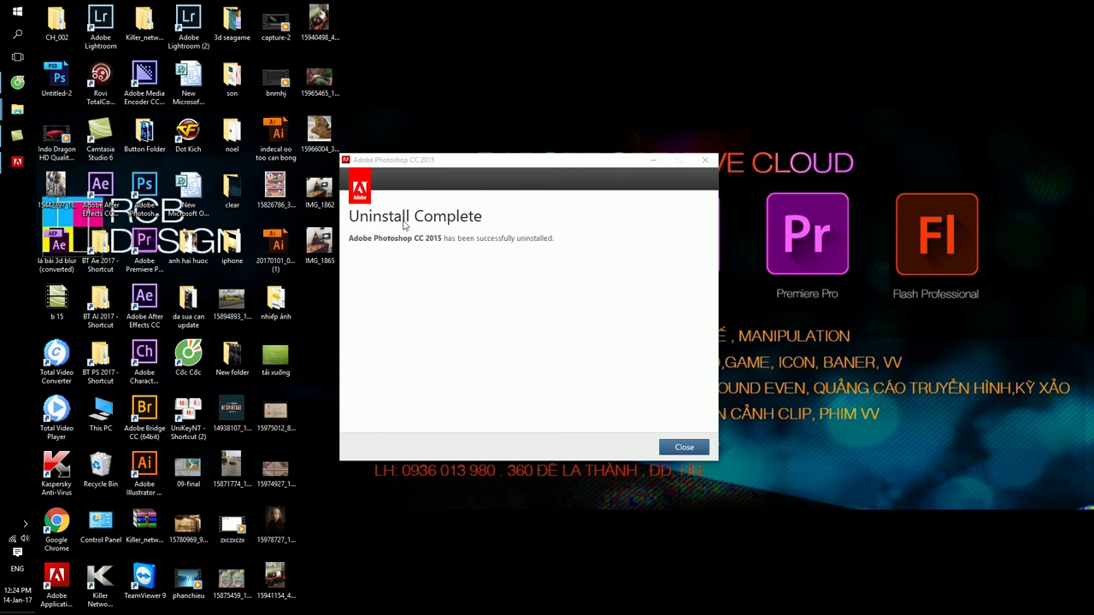
pyautogui.click(684, 447)
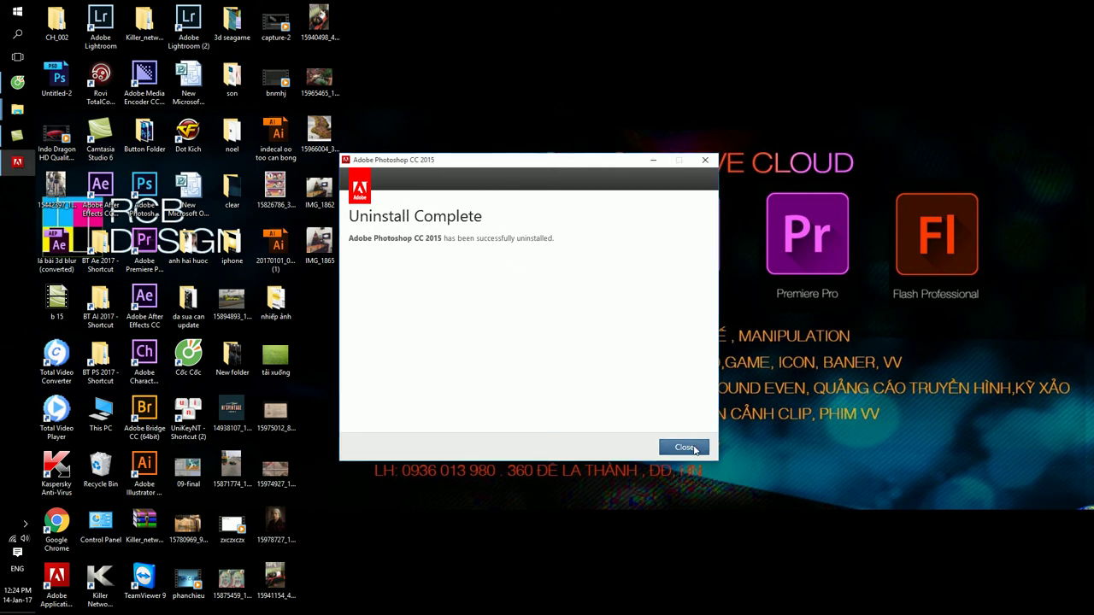
pyautogui.rightClick(575, 267)
pyautogui.click(602, 299)
pyautogui.rightClick(588, 243)
pyautogui.click(612, 272)
pyautogui.rightClick(588, 243)
pyautogui.click(612, 271)
pyautogui.rightClick(597, 235)
pyautogui.click(609, 269)
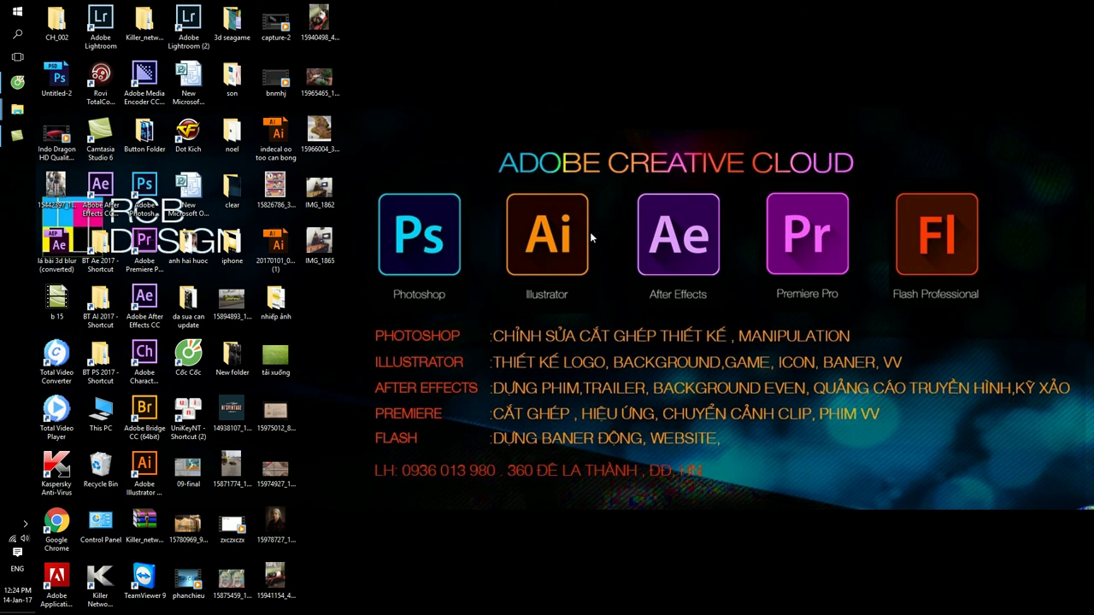
pyautogui.rightClick(583, 225)
pyautogui.click(602, 265)
pyautogui.rightClick(590, 228)
pyautogui.click(599, 257)
# Switch to File Explorer and open the "shop cc 2015 64" folder inside "bộ adobe cc 2015 64 bit".
pyautogui.moveTo(17, 112)
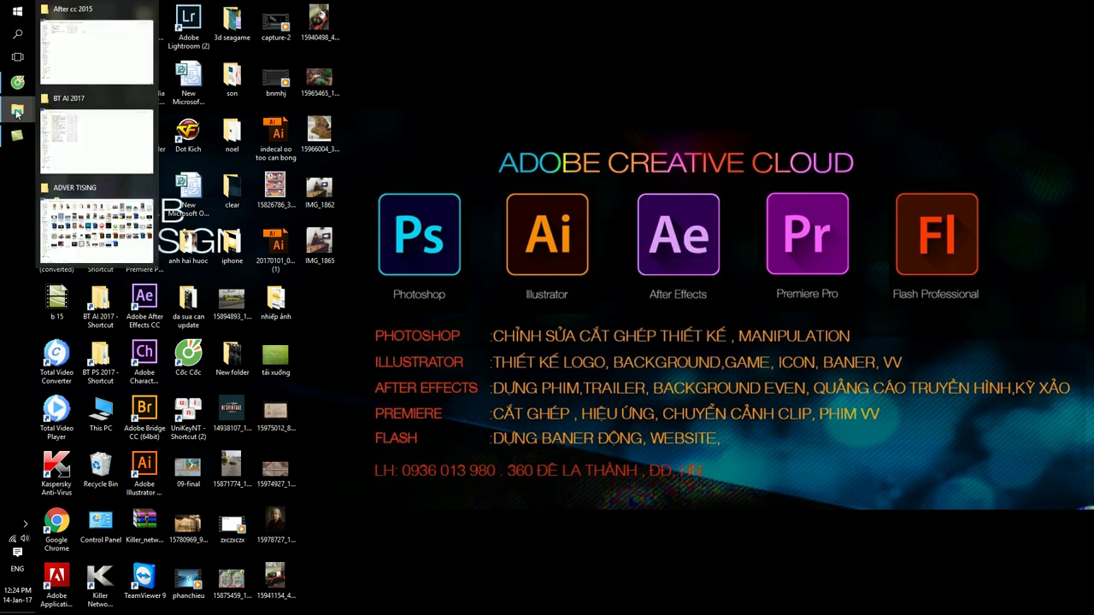
pyautogui.click(108, 69)
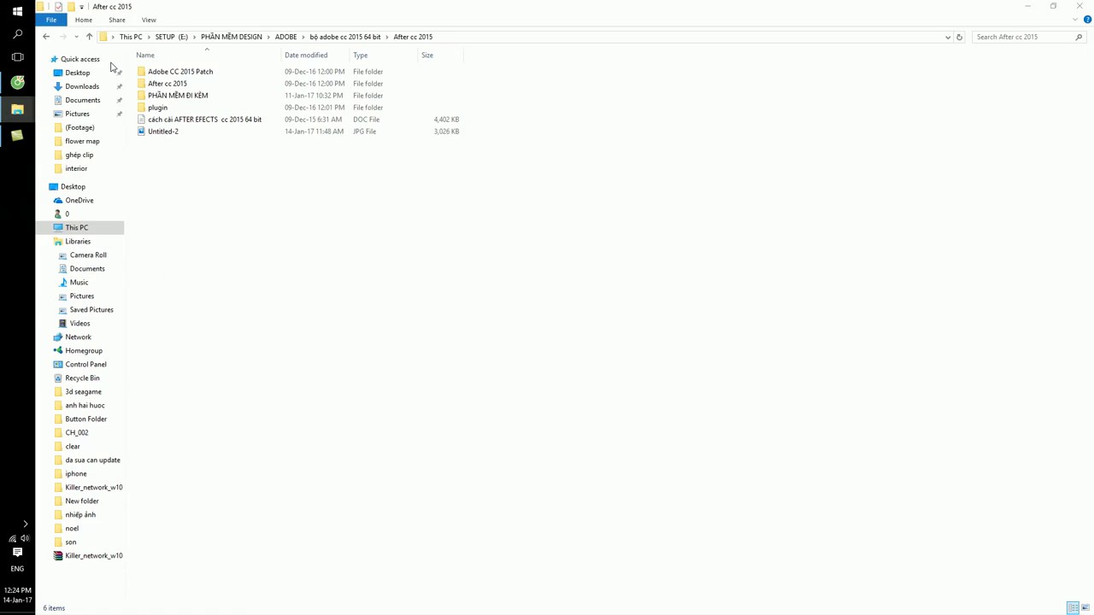
pyautogui.click(359, 38)
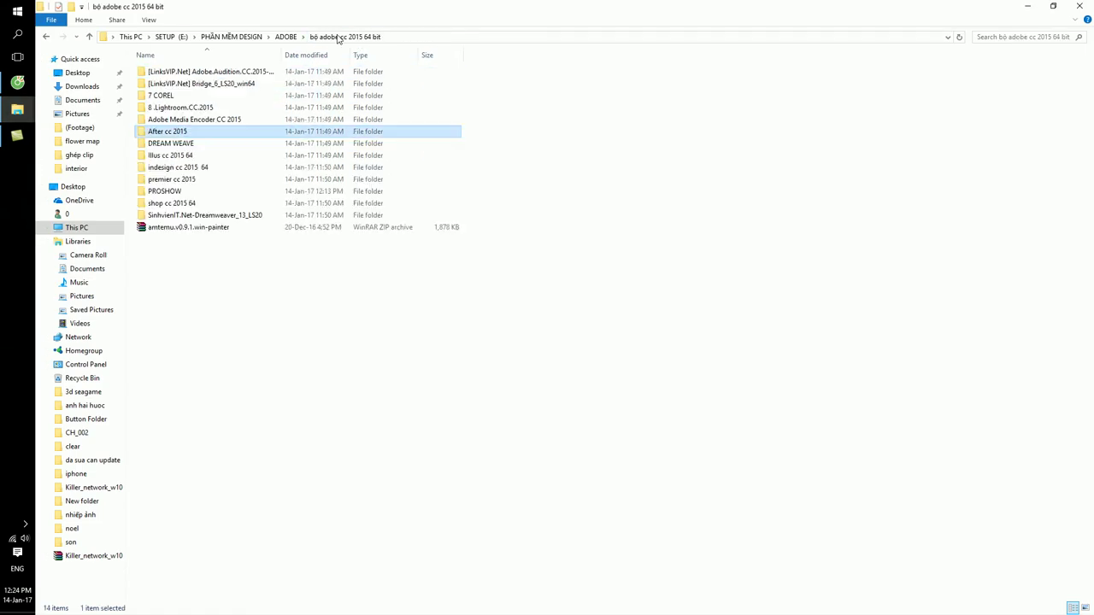
pyautogui.doubleClick(199, 204)
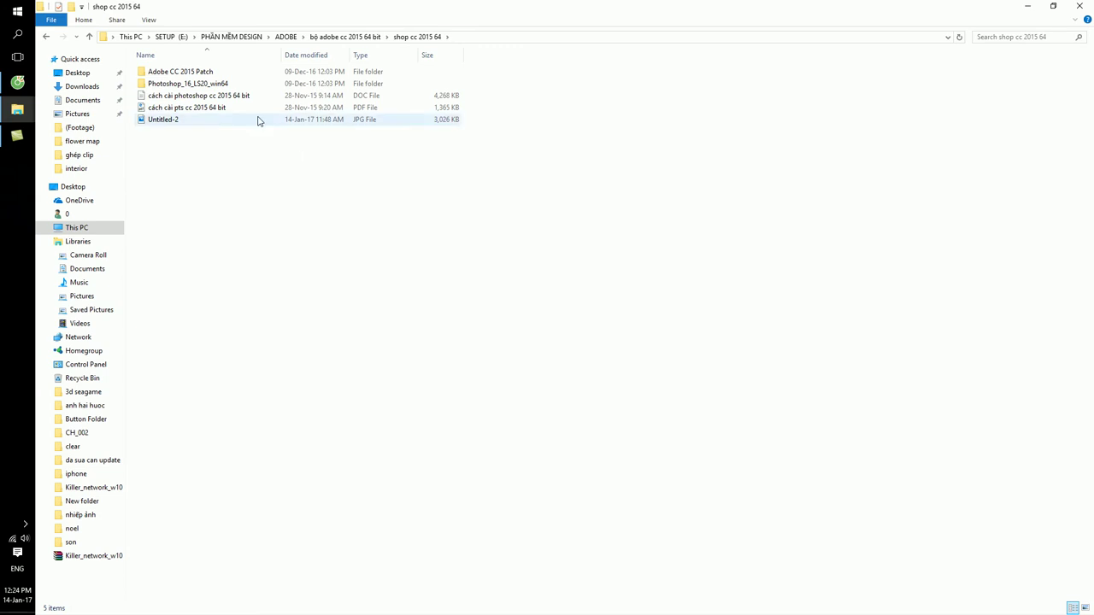
# Look through the Adobe CC 2015 Patch folder, the installation guide files and the Untitled-2 image.
pyautogui.doubleClick(205, 73)
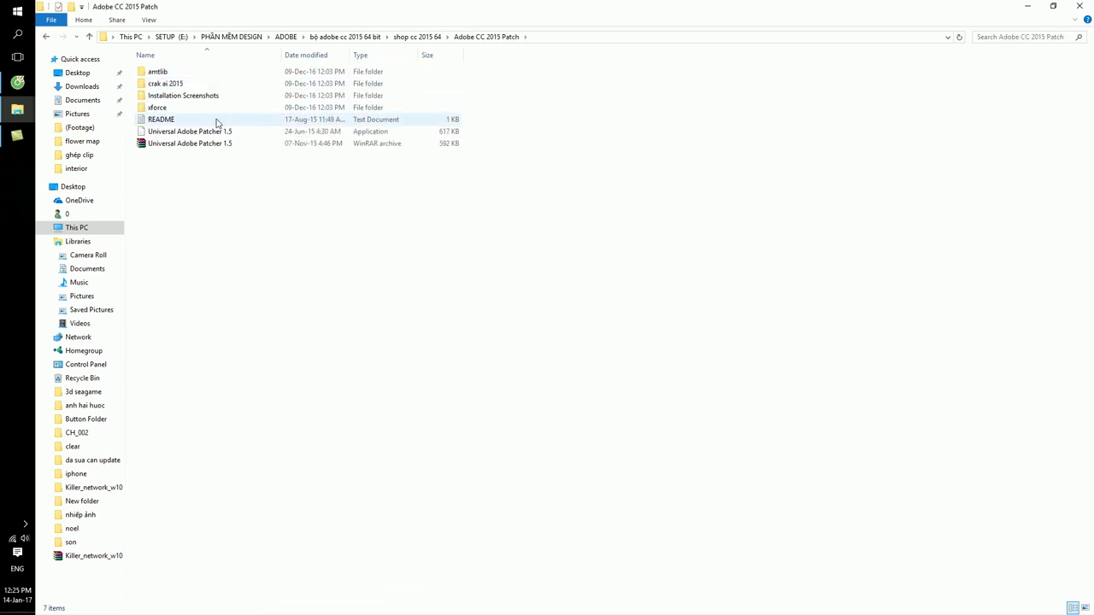
pyautogui.click(46, 38)
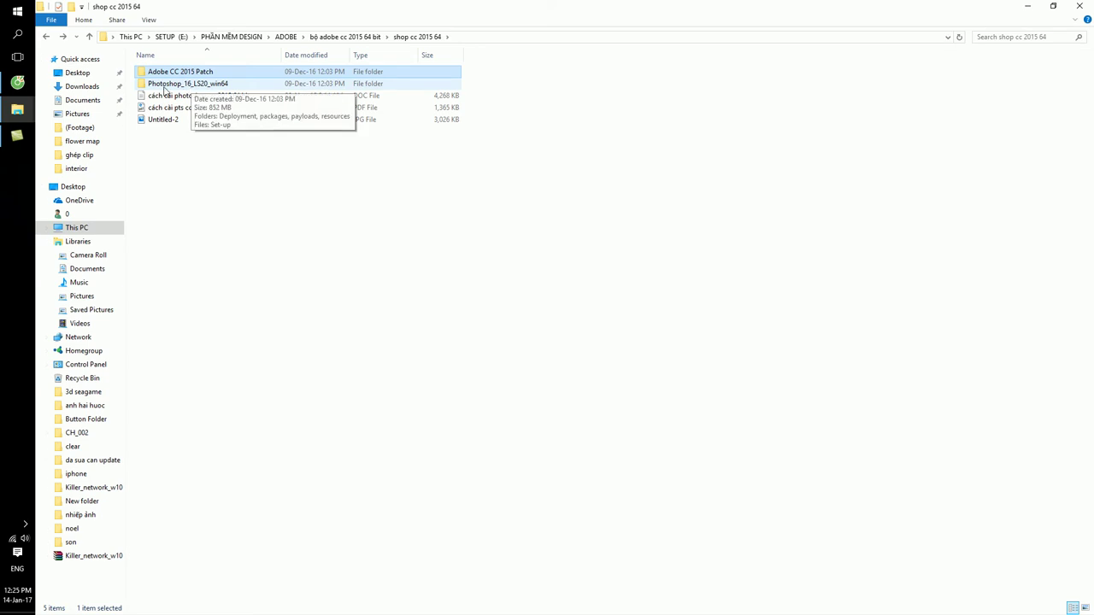
pyautogui.click(176, 107)
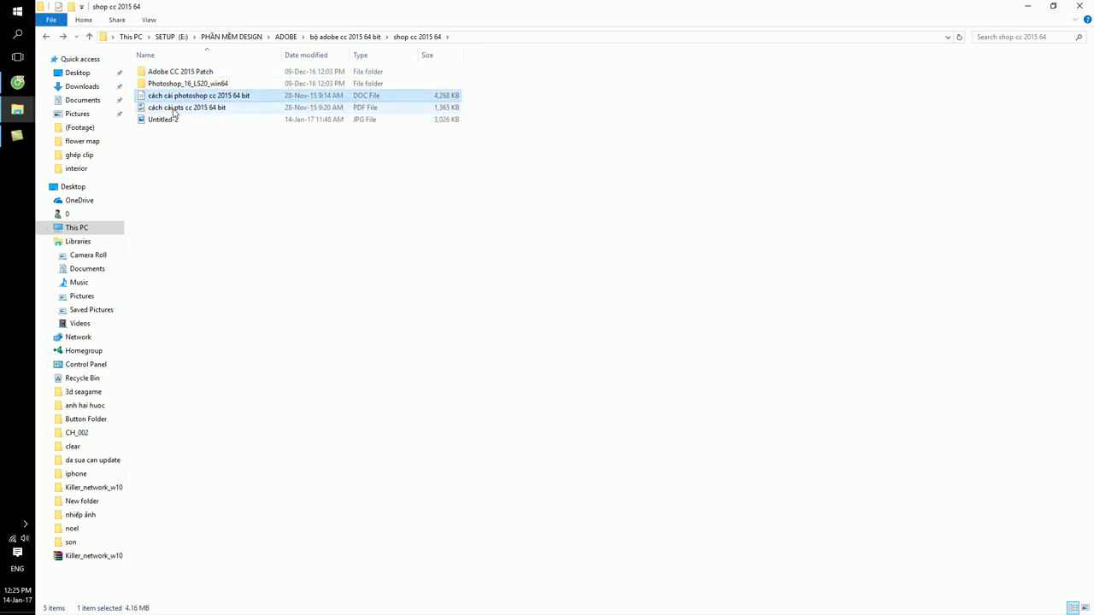
pyautogui.click(175, 98)
pyautogui.click(219, 161)
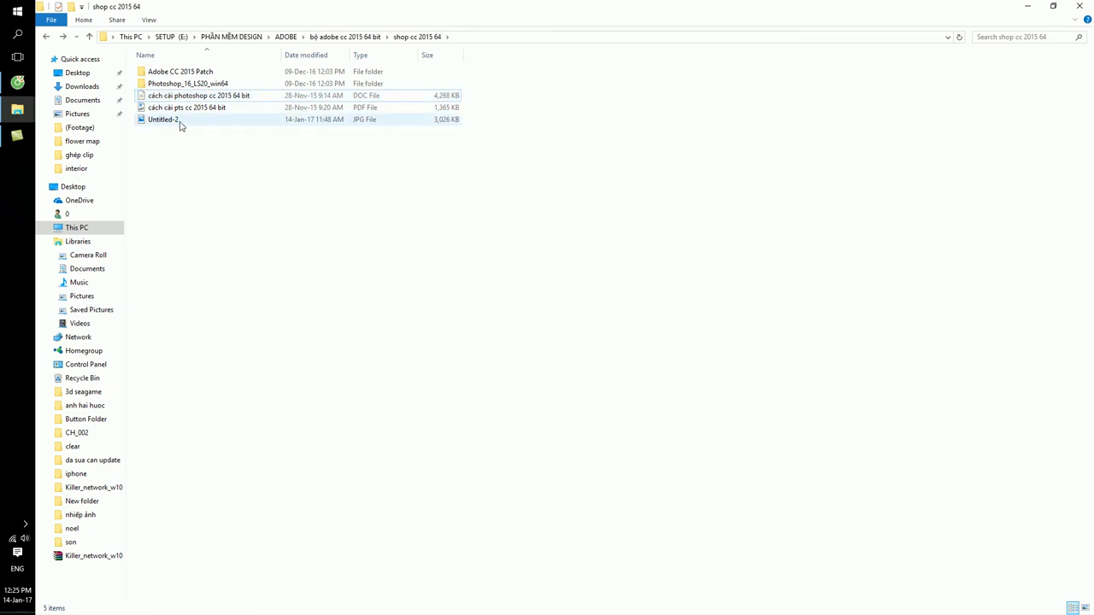
pyautogui.doubleClick(179, 124)
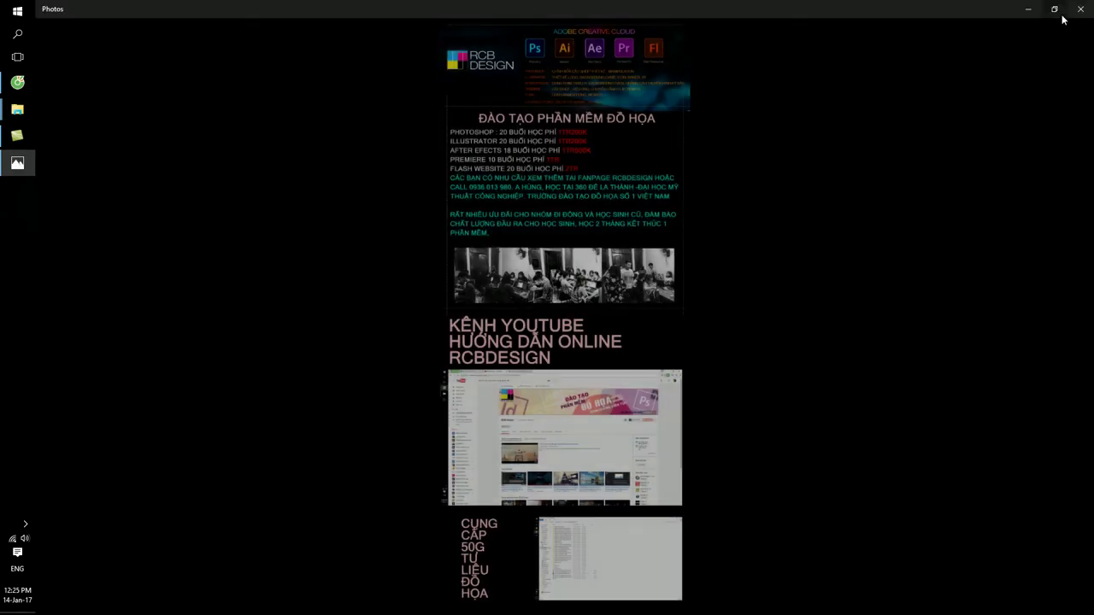
pyautogui.click(1080, 9)
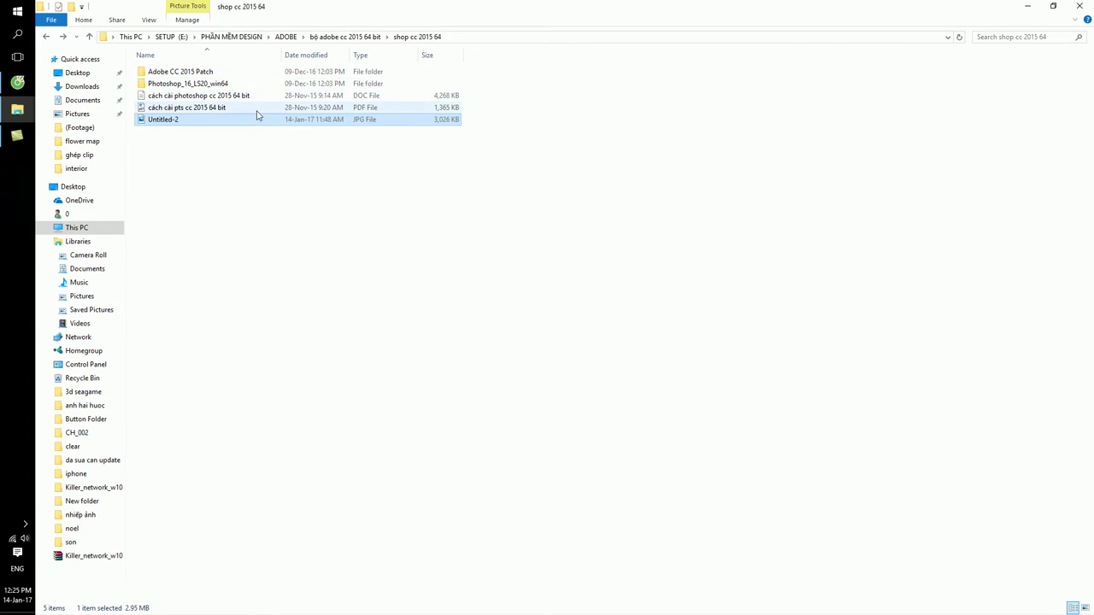
# Run Set-up from the Photoshop_16_LS20_win64 folder and choose the Try option for Adobe Photoshop CC 2015.
pyautogui.click(198, 86)
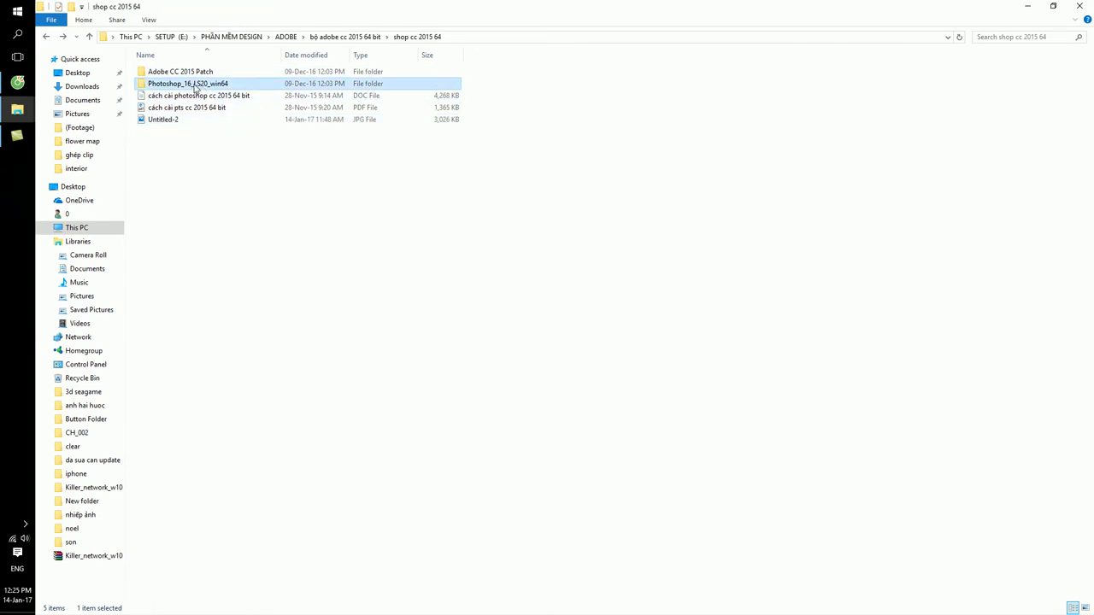
pyautogui.doubleClick(195, 87)
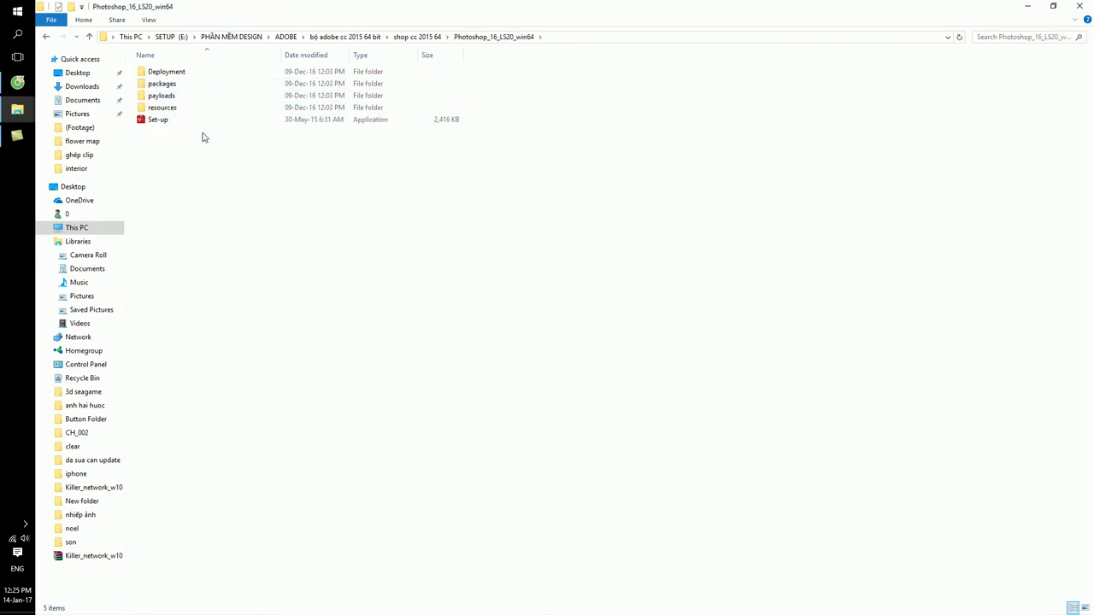
pyautogui.doubleClick(176, 122)
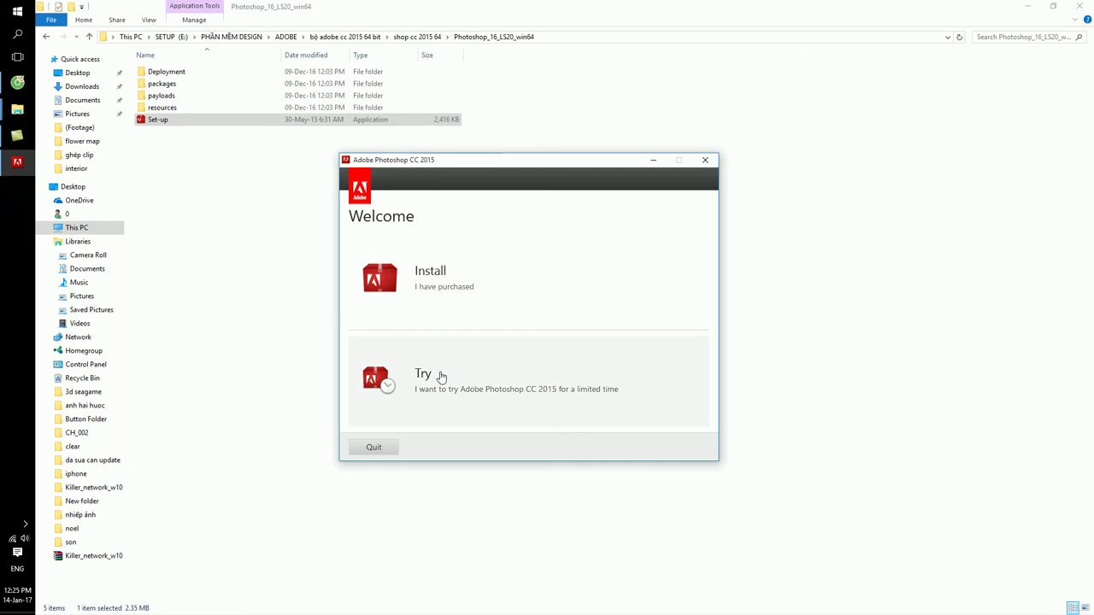
pyautogui.click(453, 371)
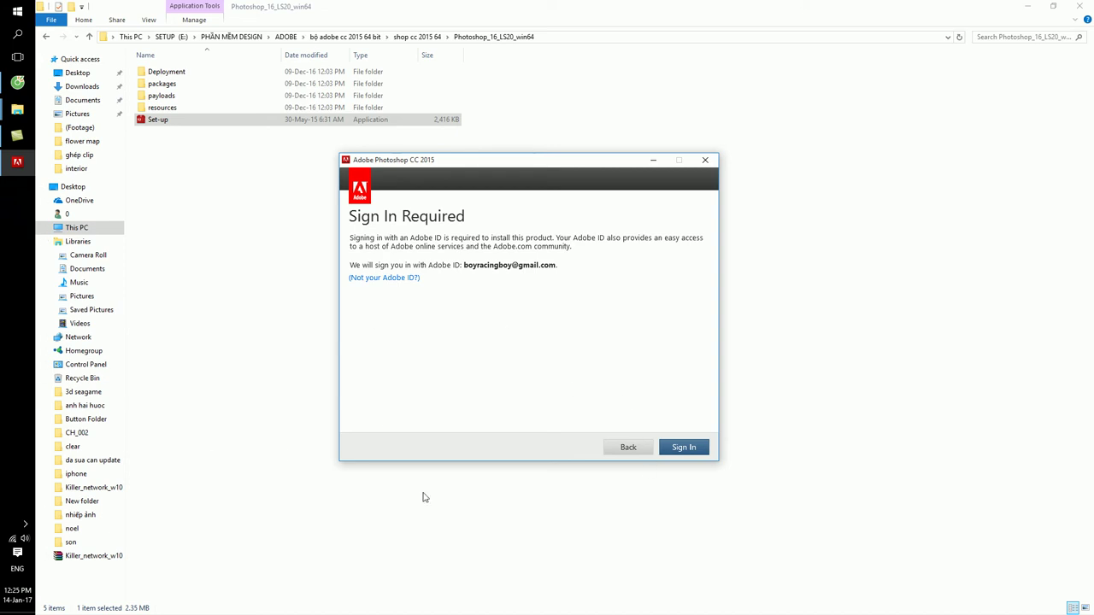
# Disconnect the computer from the "RCB design" Wi-Fi network.
pyautogui.click(14, 538)
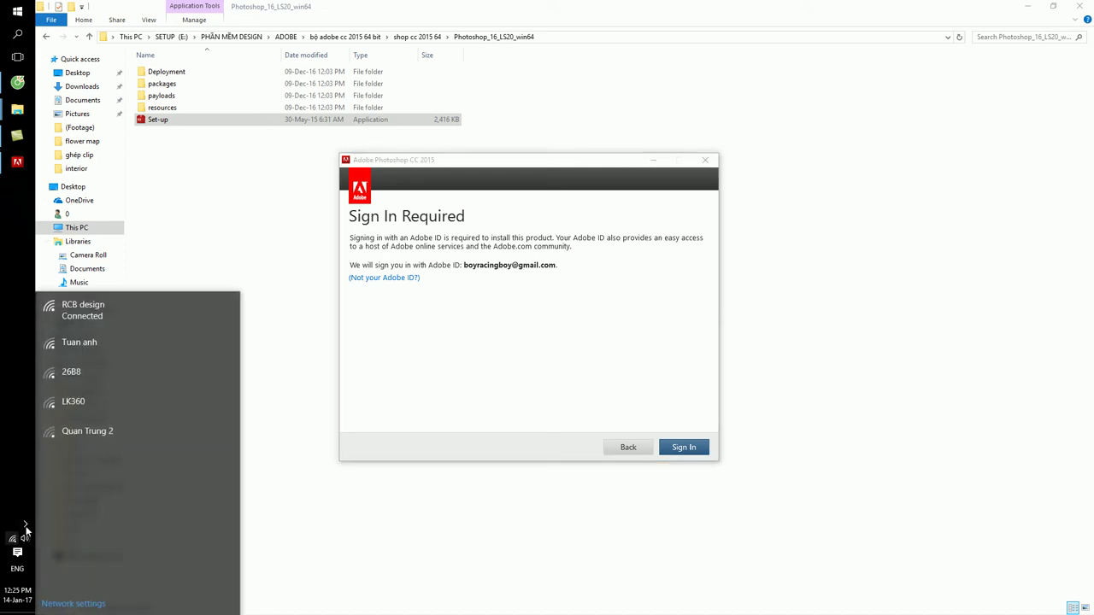
pyautogui.click(111, 314)
pyautogui.click(192, 335)
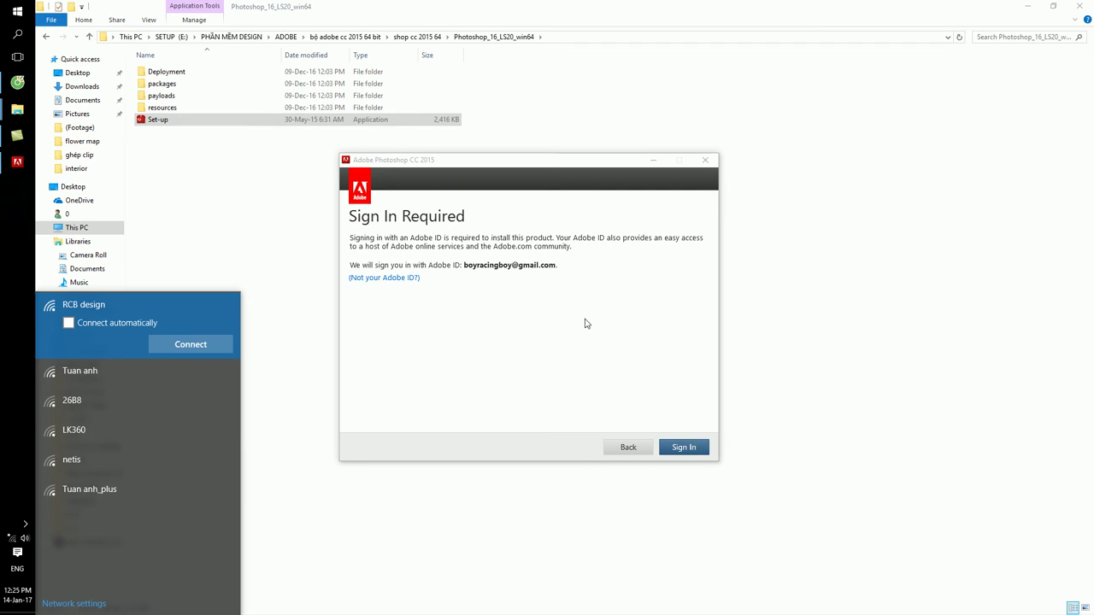
# Continue past the Adobe ID sign-in page, install Adobe Photoshop CC 2015 and close the installer without launching the program.
pyautogui.click(684, 447)
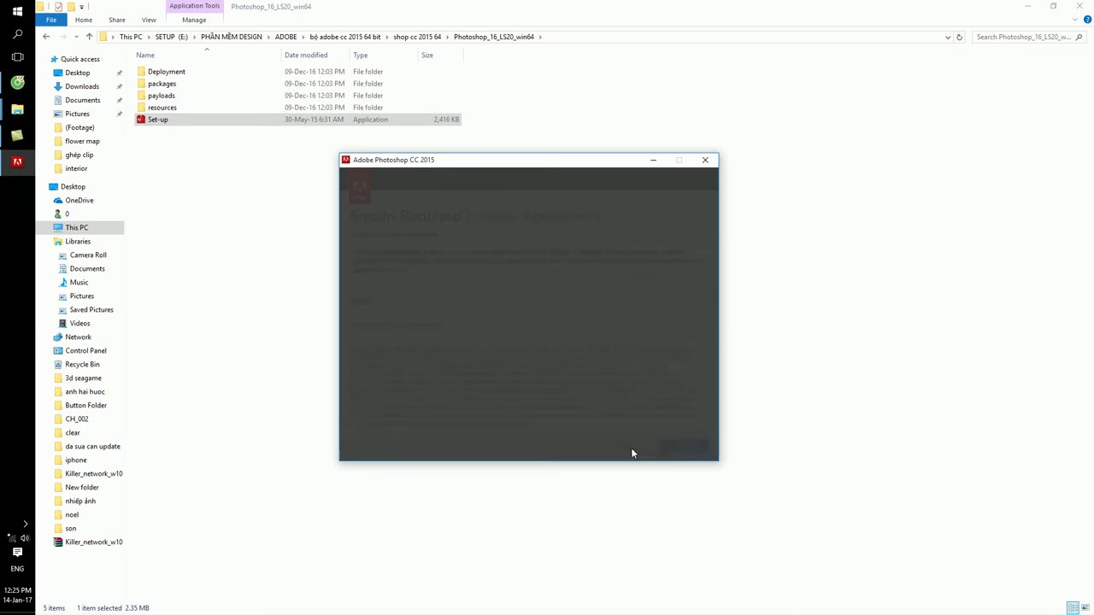
pyautogui.click(629, 449)
pyautogui.click(685, 450)
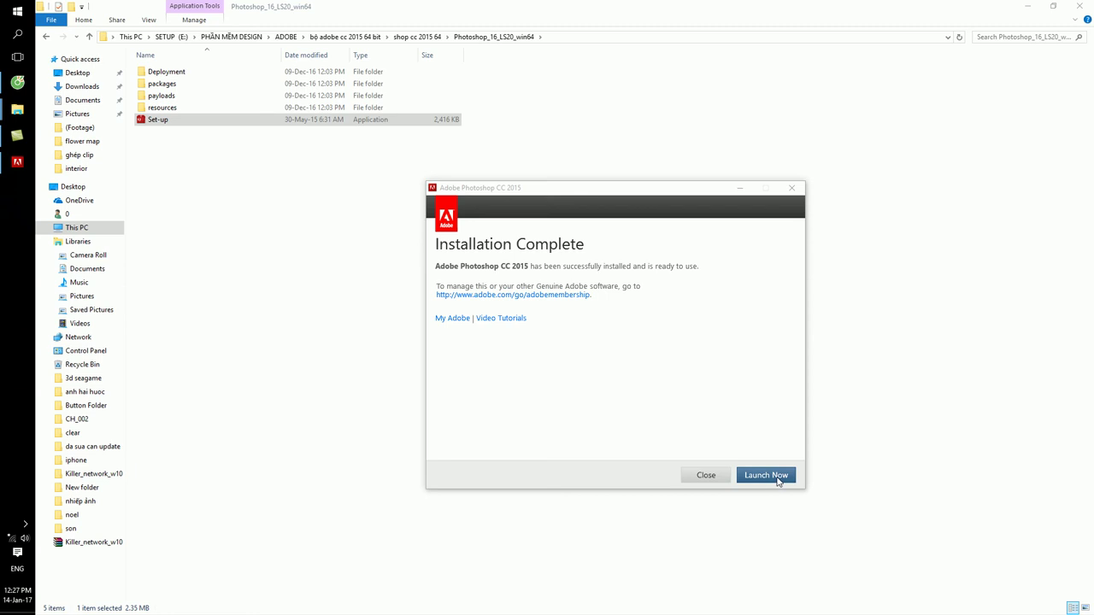
pyautogui.click(705, 476)
pyautogui.click(706, 476)
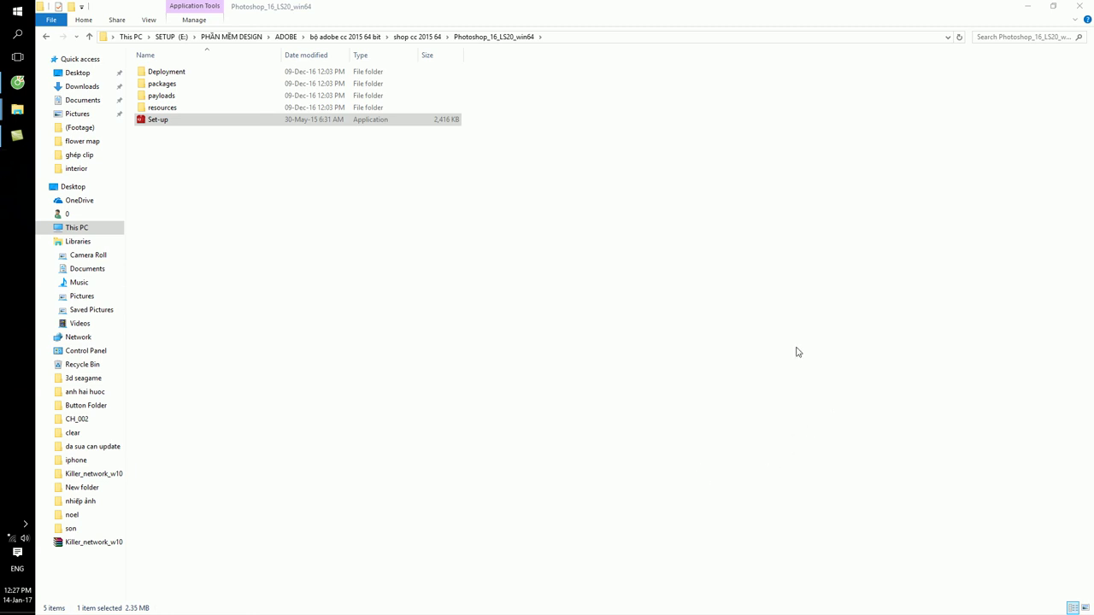
pyautogui.click(440, 198)
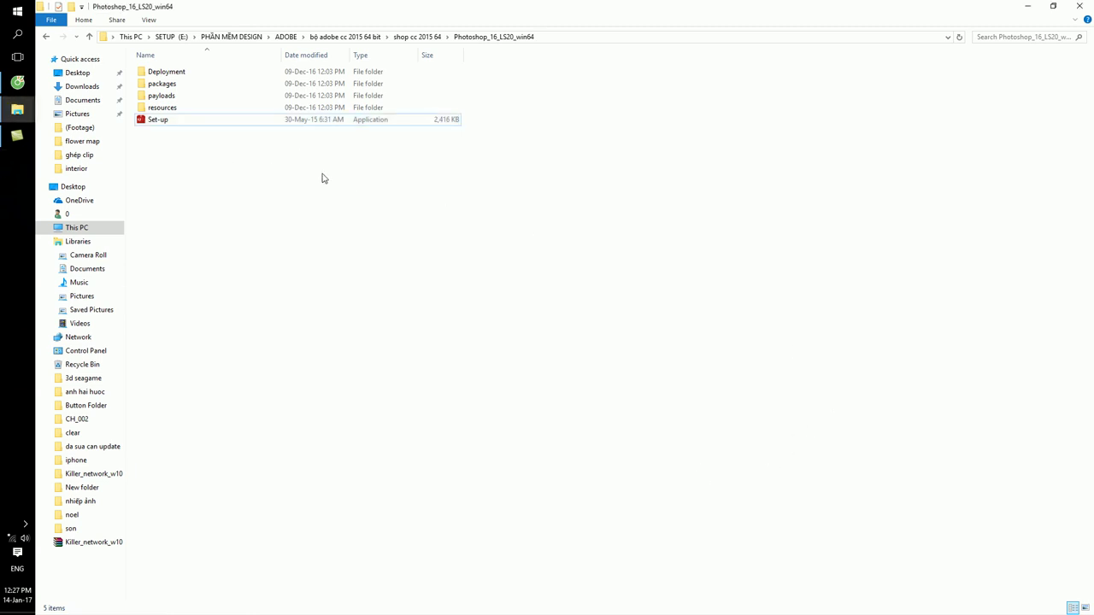
# Run the Universal Adobe Patcher 1.5 application from the Adobe CC 2015 Patch folder and turn off its music.
pyautogui.click(46, 37)
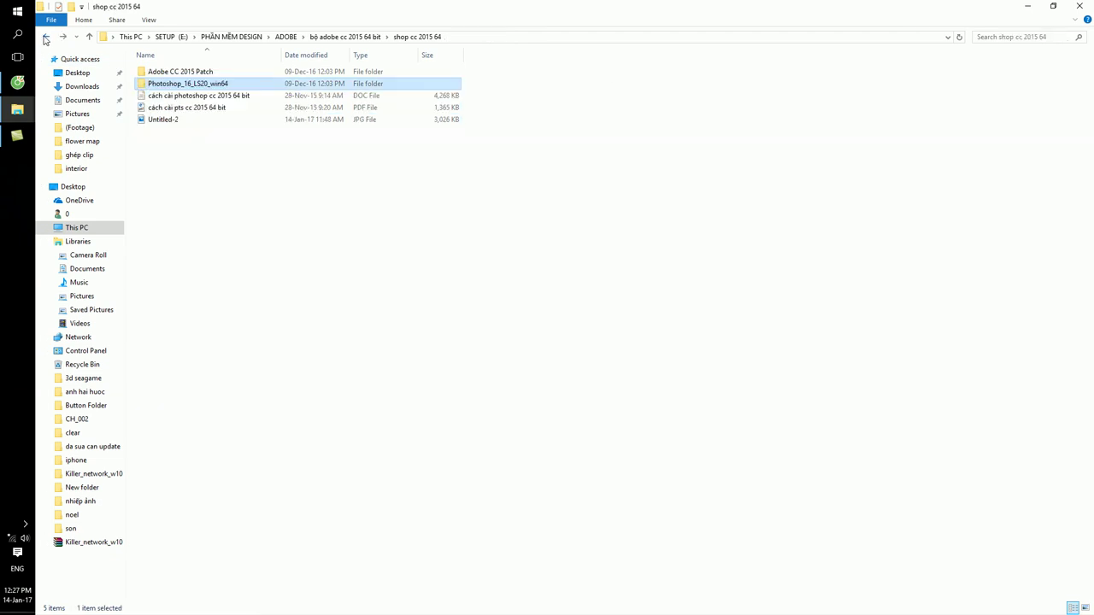
pyautogui.doubleClick(181, 74)
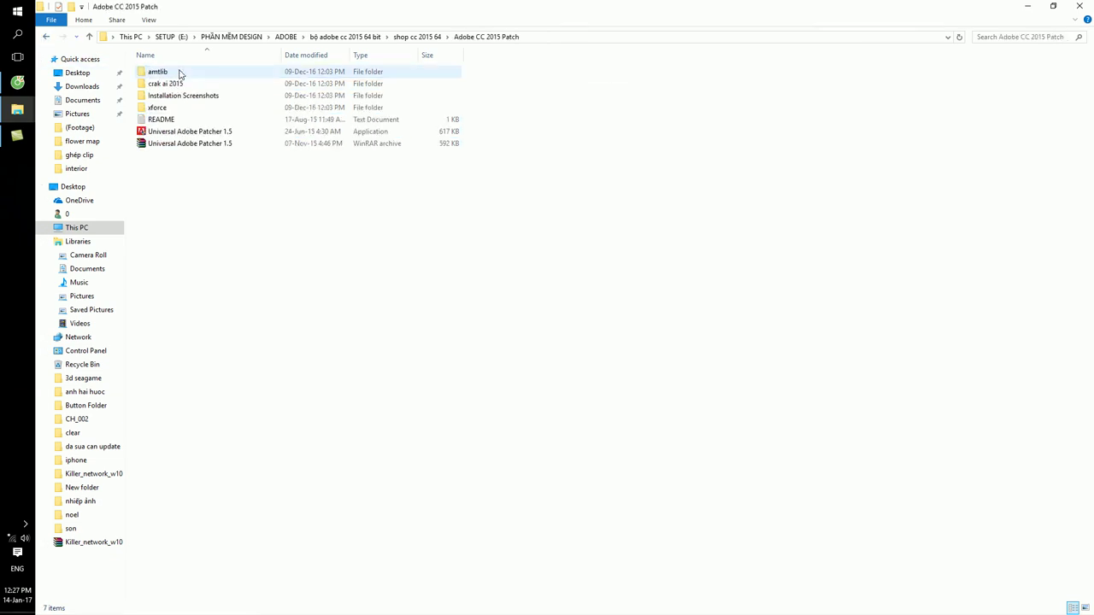
pyautogui.doubleClick(206, 134)
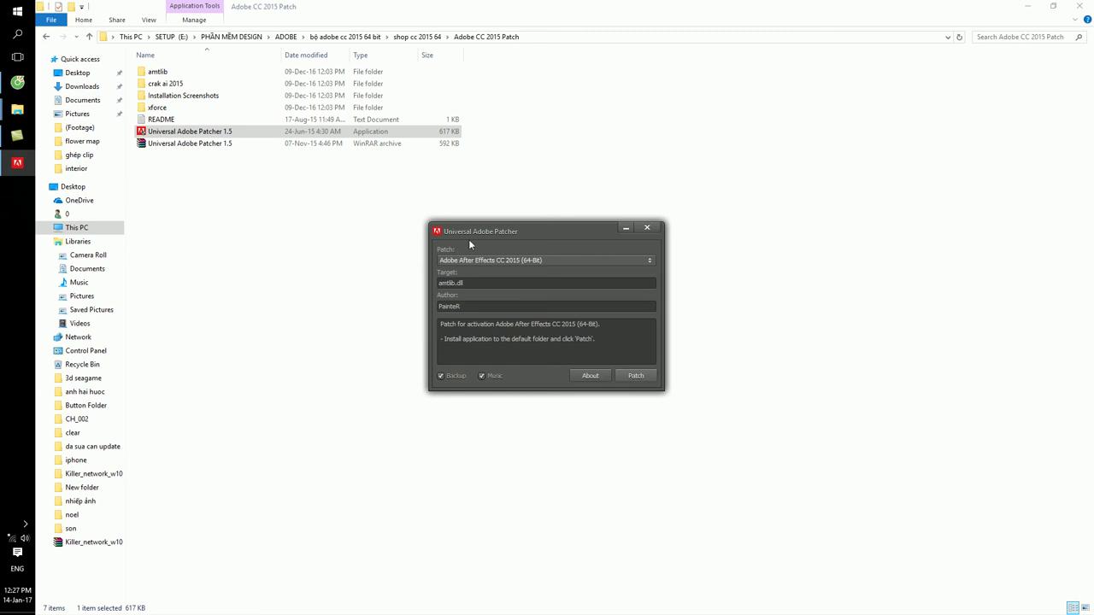
pyautogui.moveTo(499, 229); pyautogui.dragTo(479, 213)
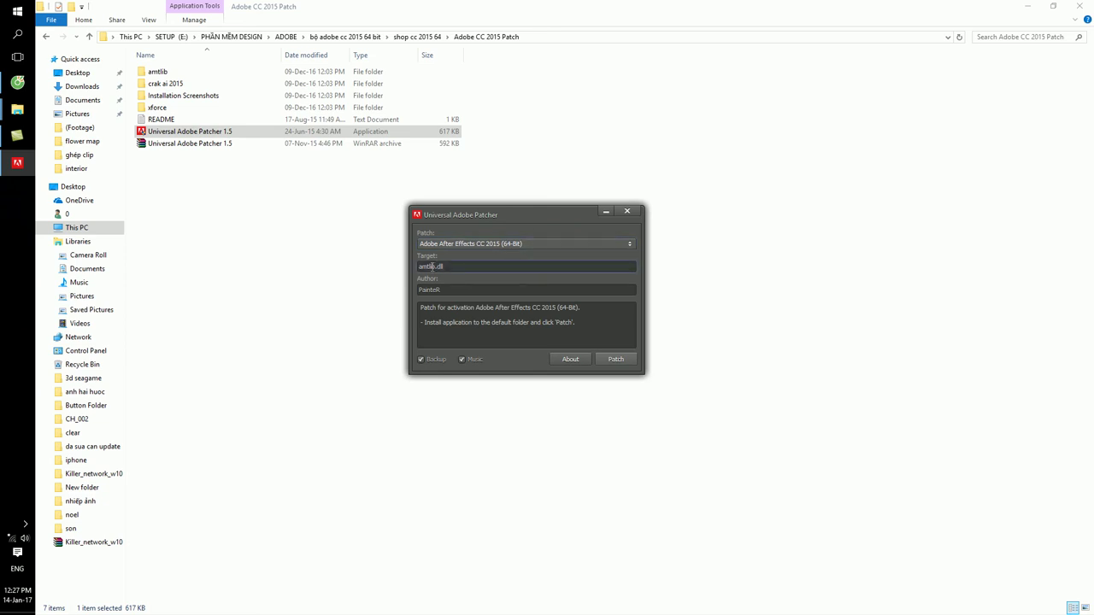
pyautogui.click(458, 243)
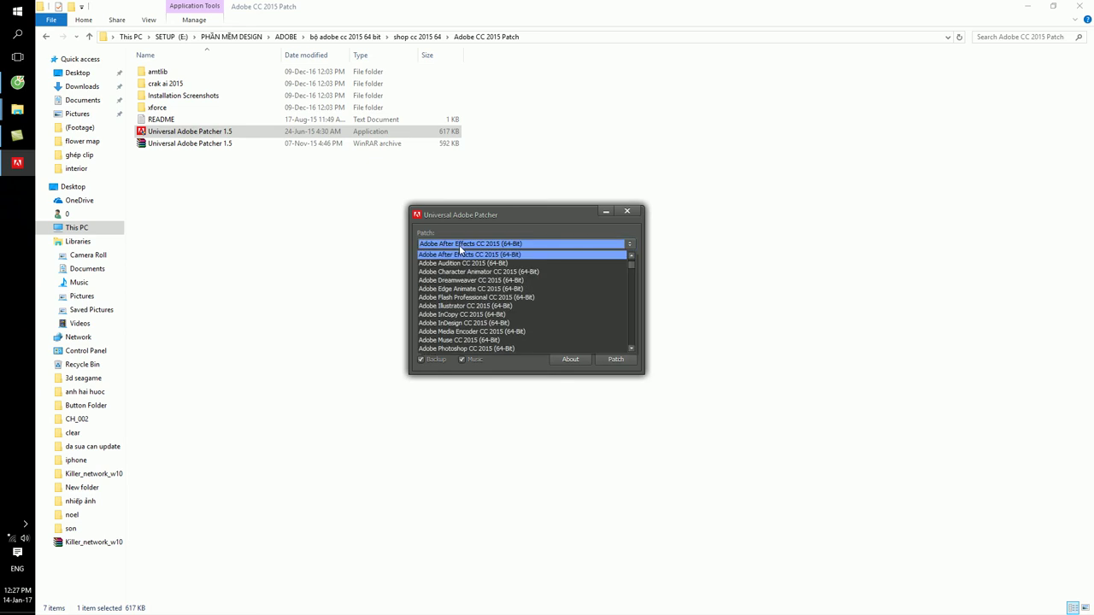
pyautogui.click(24, 539)
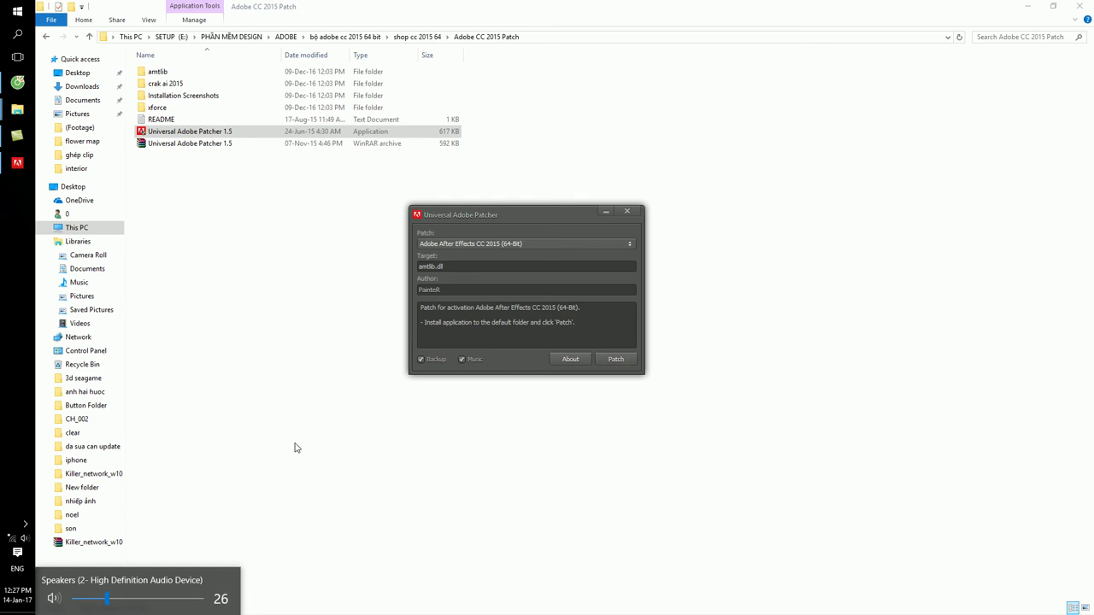
pyautogui.click(463, 359)
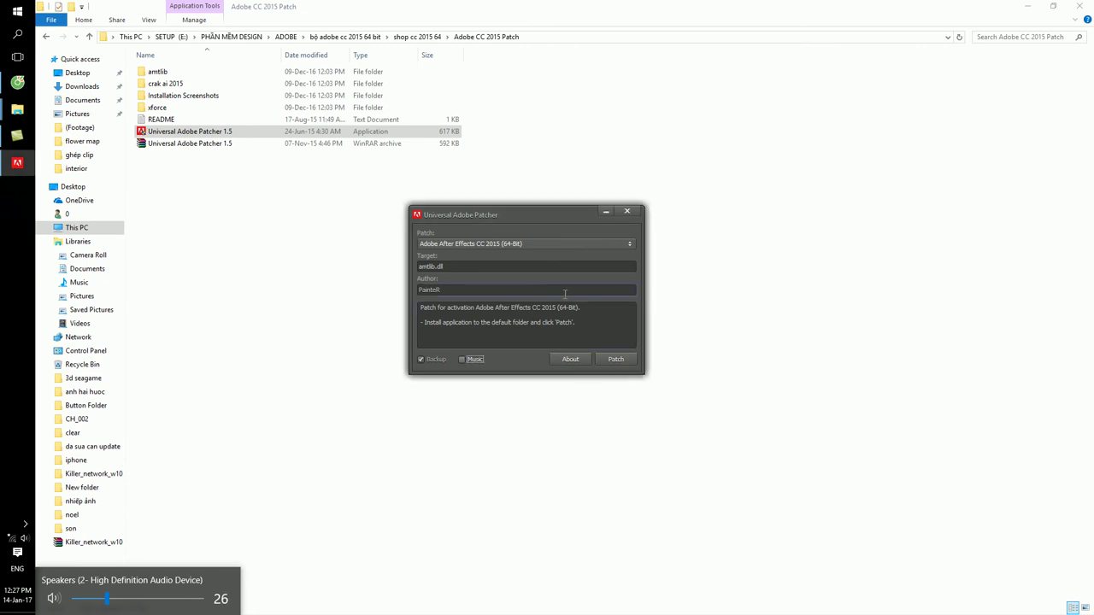
# Choose Adobe Photoshop CC 2015 (64-Bit) as the product and apply the patch with backup enabled.
pyautogui.click(462, 244)
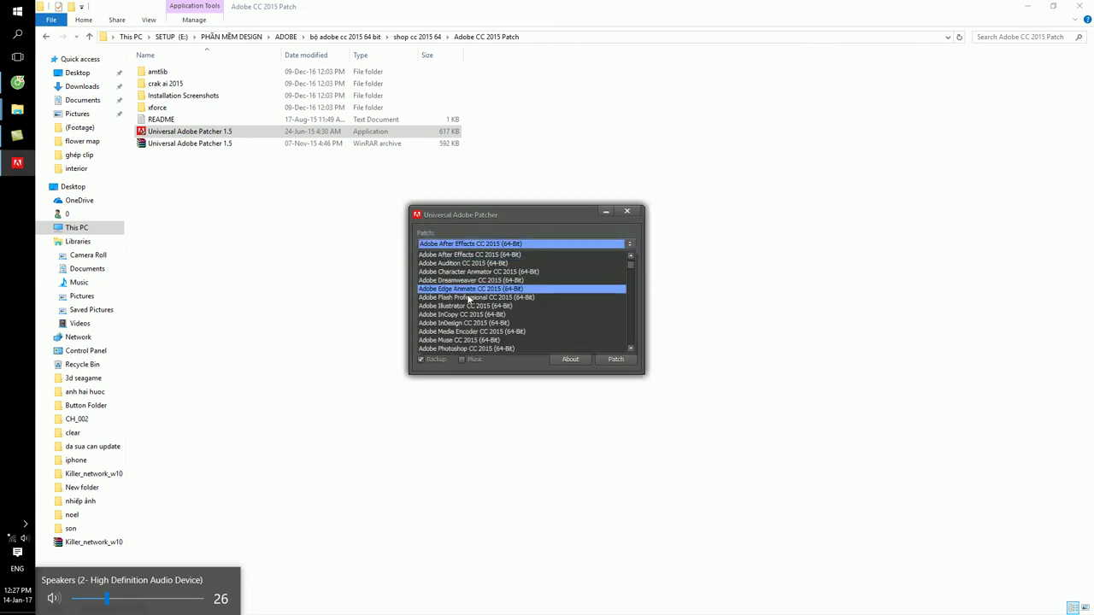
pyautogui.click(469, 348)
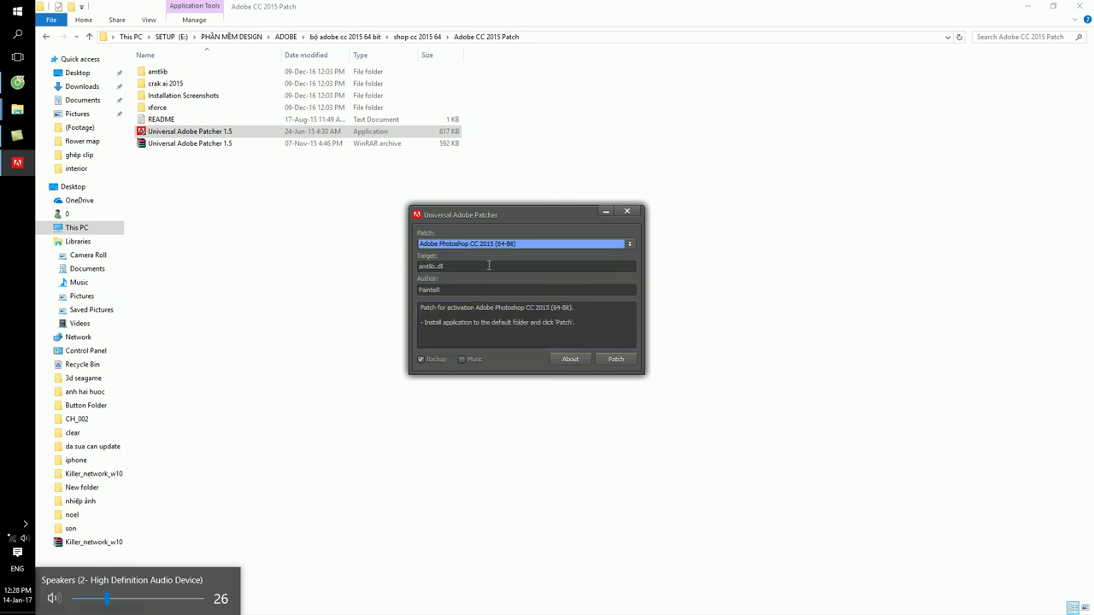
pyautogui.click(613, 360)
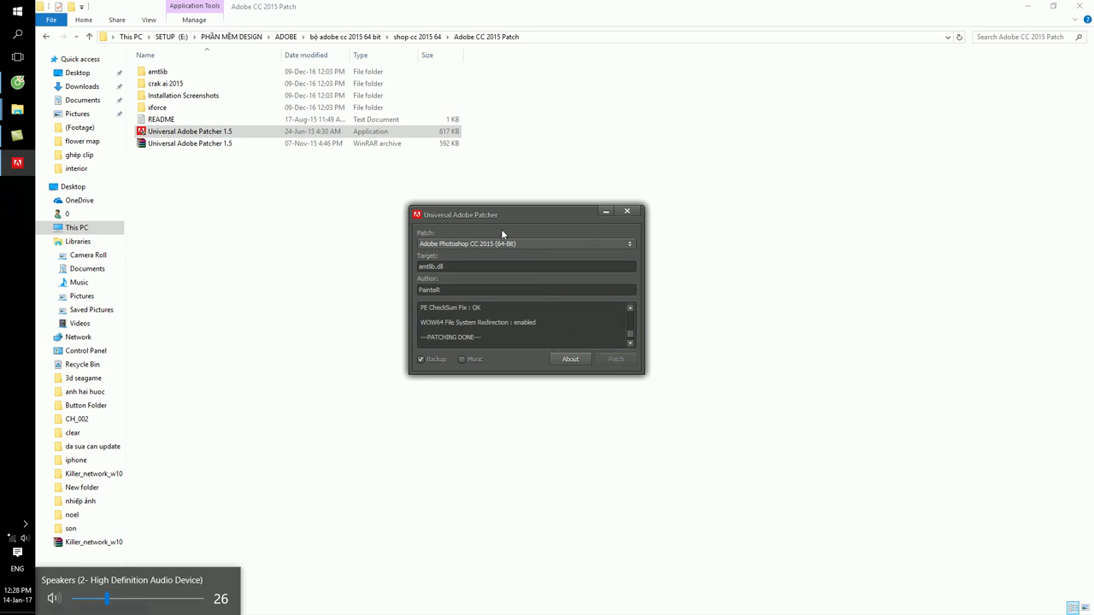
pyautogui.click(482, 243)
pyautogui.scroll(4, 497, 287)
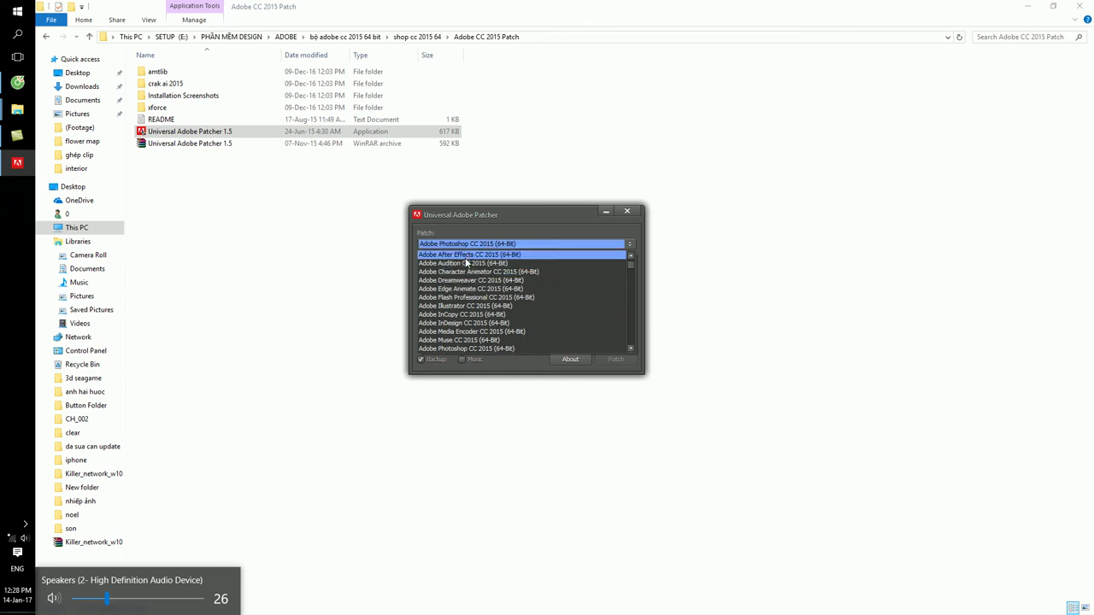
pyautogui.click(468, 255)
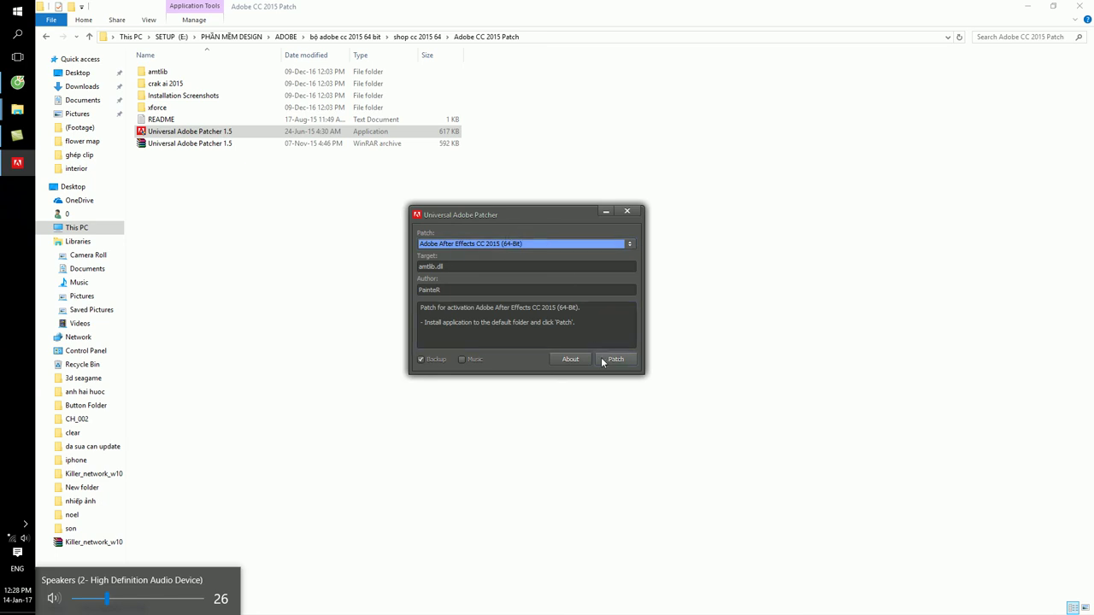
# Close the patcher, return to the shop cc 2015 64 folder, and open the file location of the installed Adobe Photoshop CC 2015 app.
pyautogui.click(627, 212)
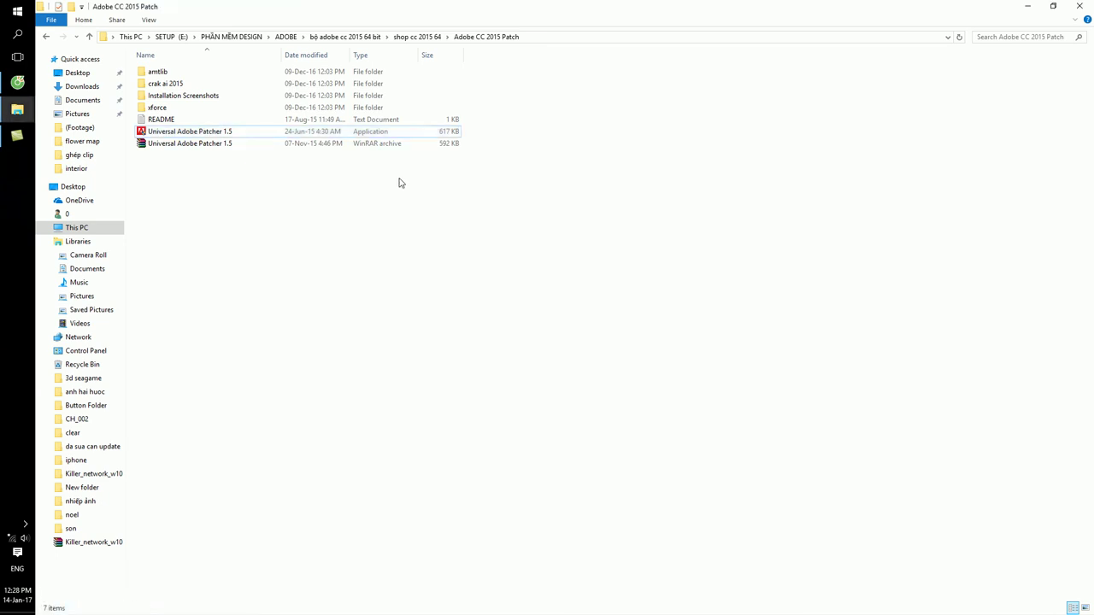
pyautogui.click(45, 39)
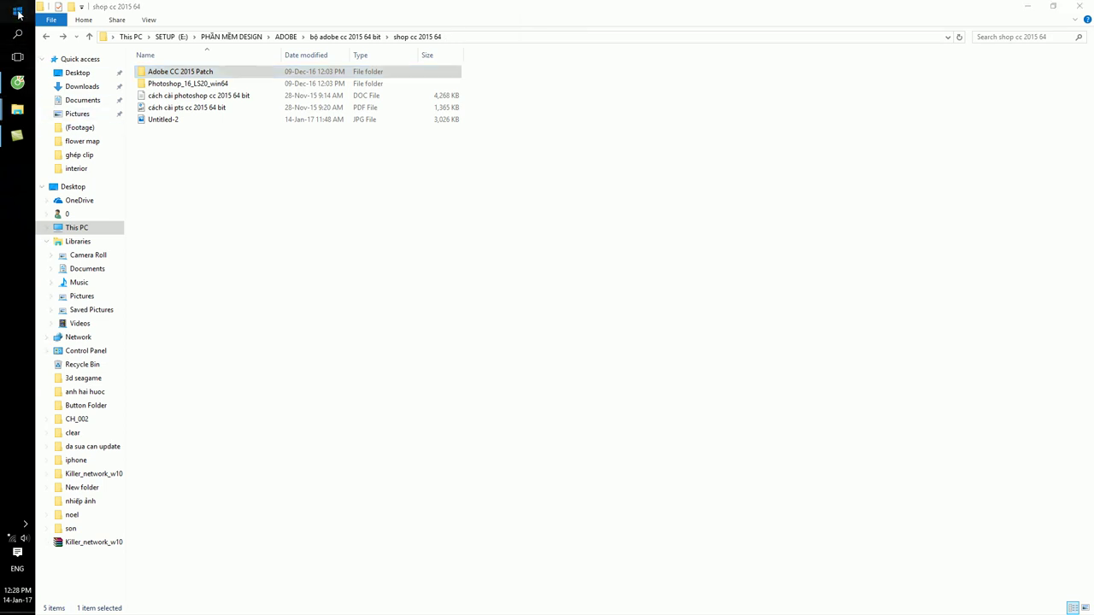
pyautogui.click(17, 11)
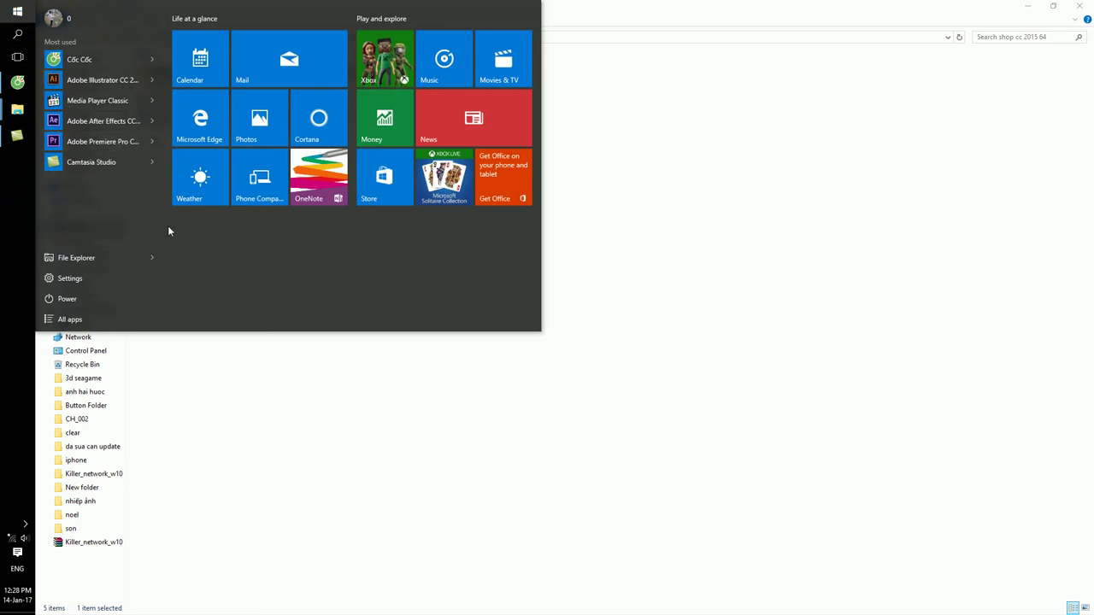
pyautogui.click(73, 320)
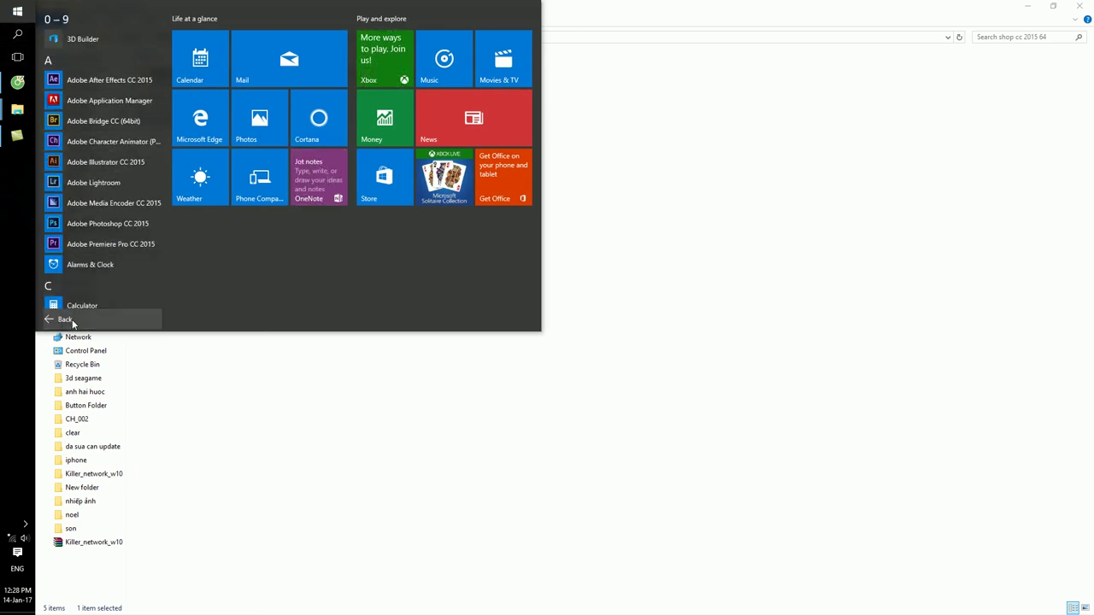
pyautogui.rightClick(121, 226)
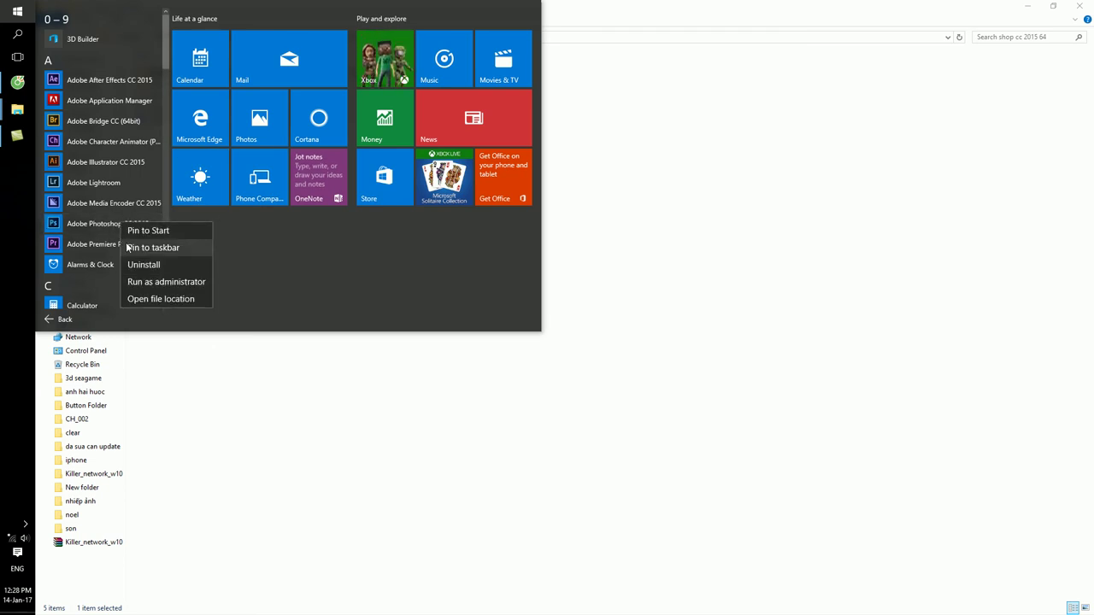
pyautogui.click(148, 299)
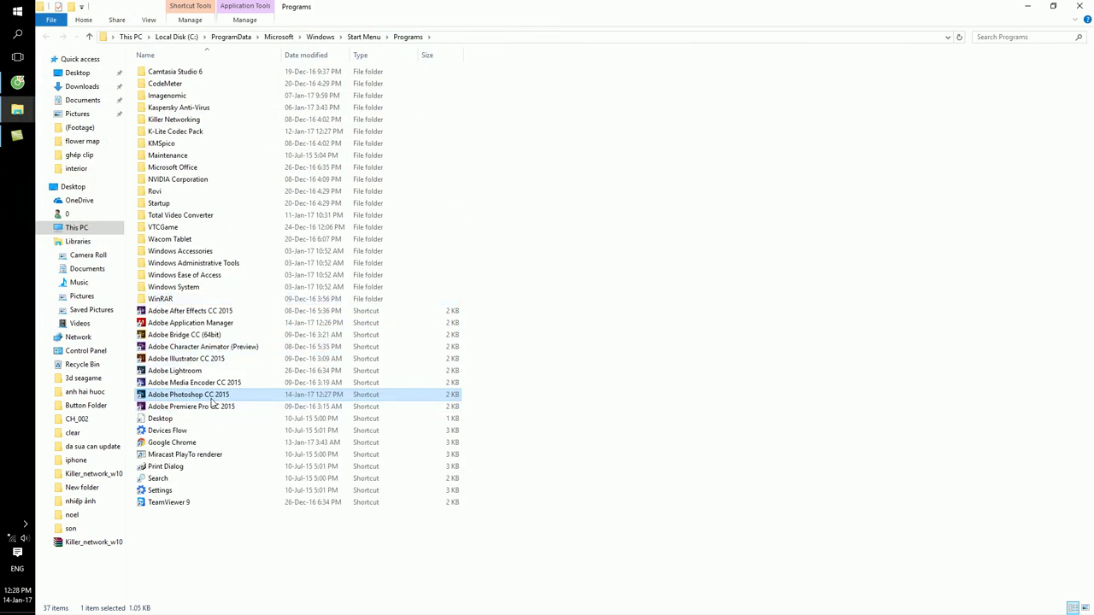
# Create a desktop shortcut for Adobe Photoshop CC 2015 from the Programs folder.
pyautogui.rightClick(228, 398)
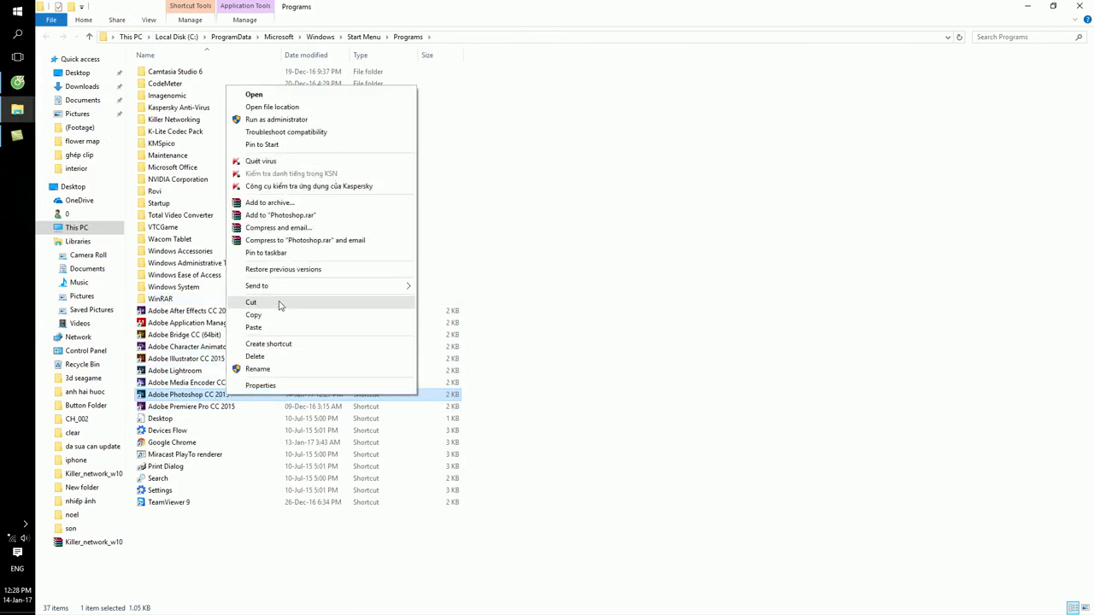
pyautogui.moveTo(342, 286)
pyautogui.click(462, 299)
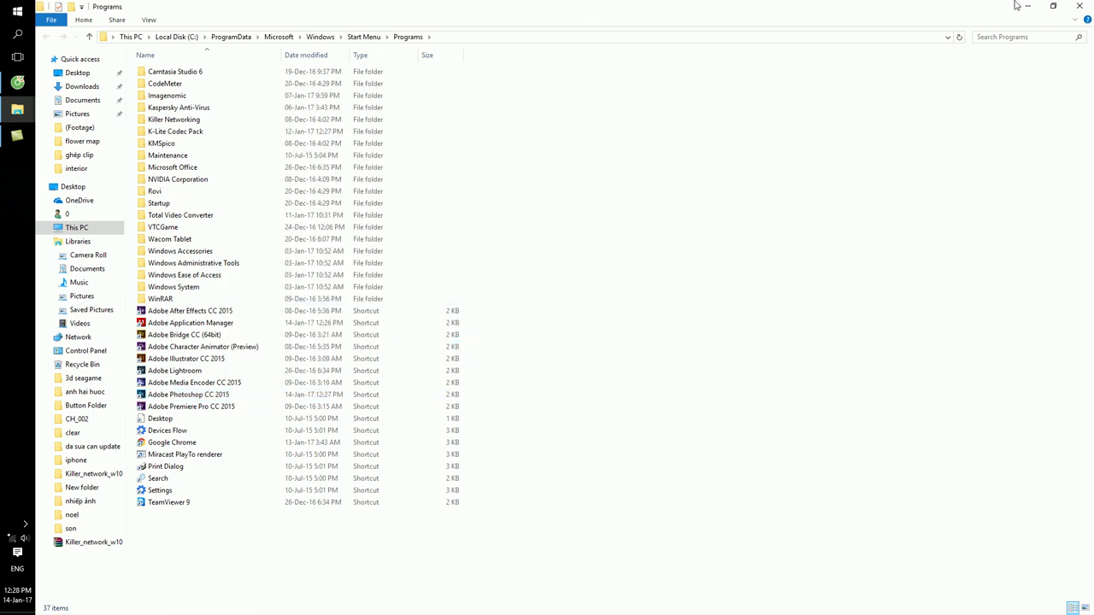
# Minimize the open folder windows and launch Photoshop from the Adobe Photoshop CC 2015 (2) desktop shortcut.
pyautogui.click(1026, 6)
pyautogui.click(1026, 7)
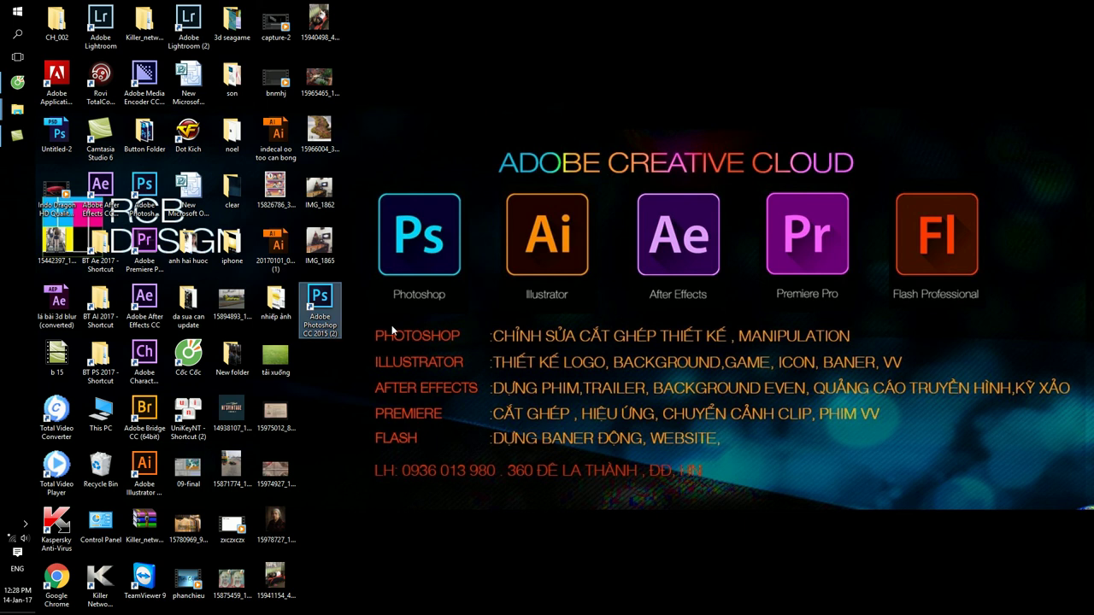
pyautogui.doubleClick(325, 299)
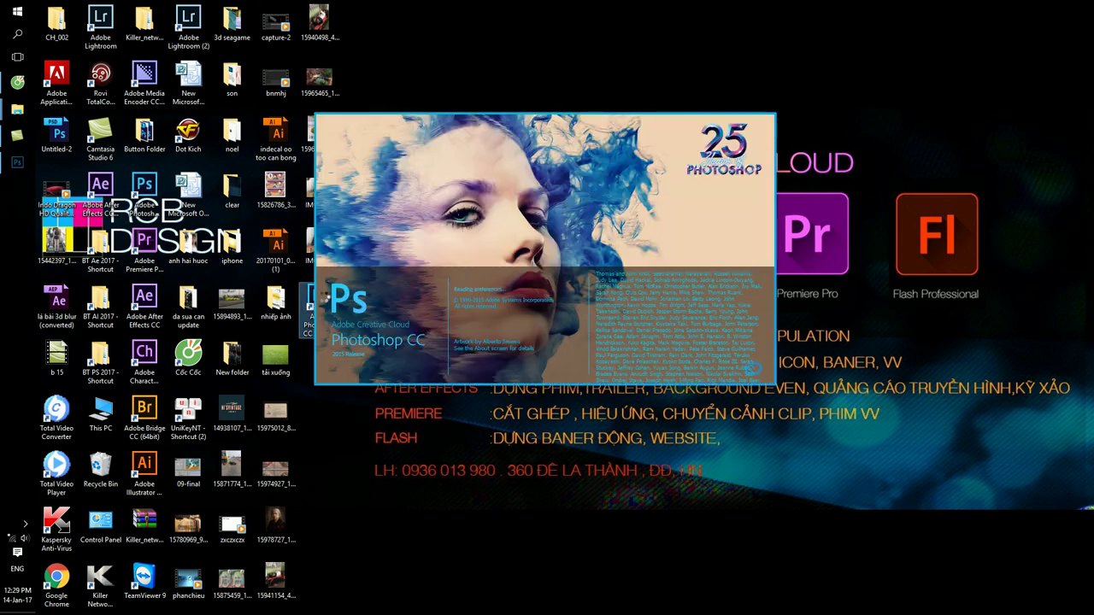